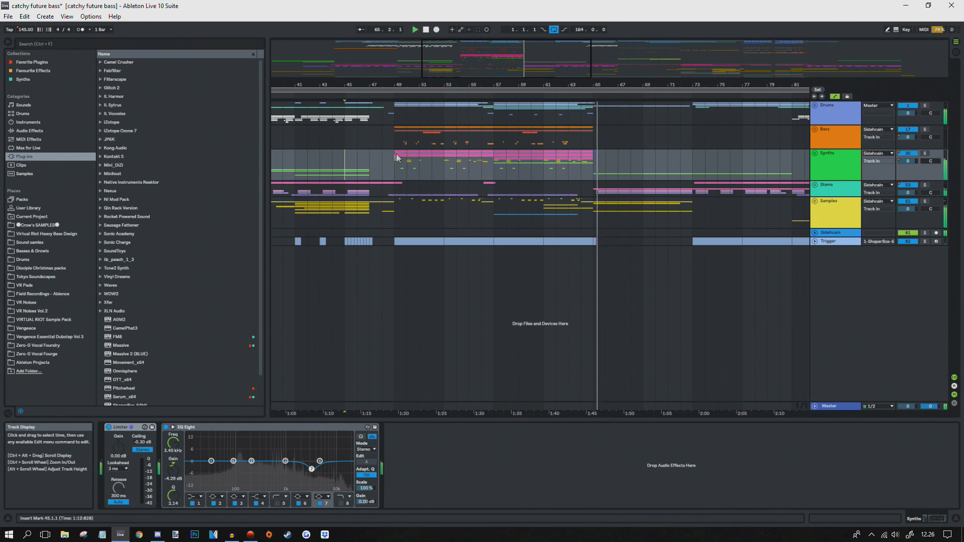
# Step: Delete the section from bar 65 to bar 70 on the deactivated 36 Massive track in the CHORDS group
pyautogui.moveTo(401, 85); pyautogui.dragTo(401, 61)
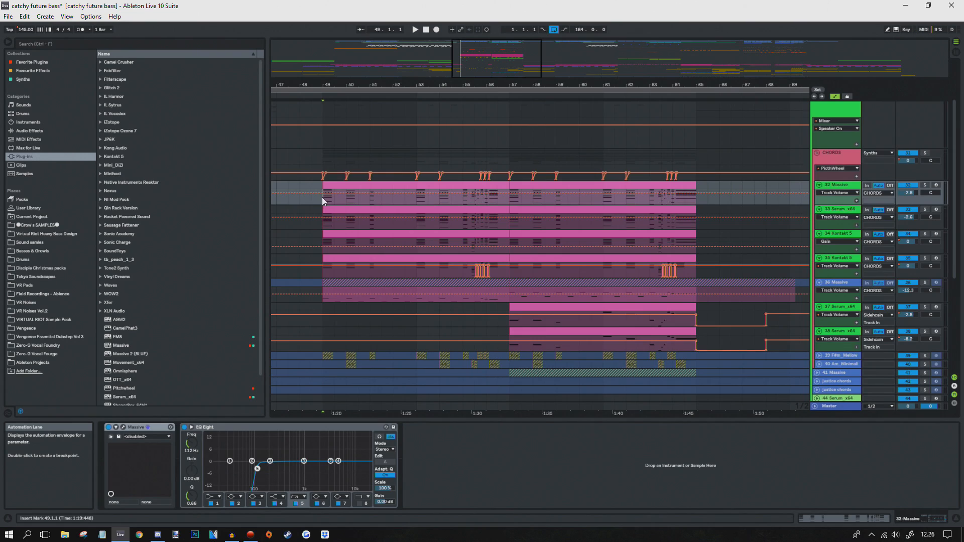
pyautogui.scroll(-2, 321, 195)
pyautogui.scroll(3, 322, 197)
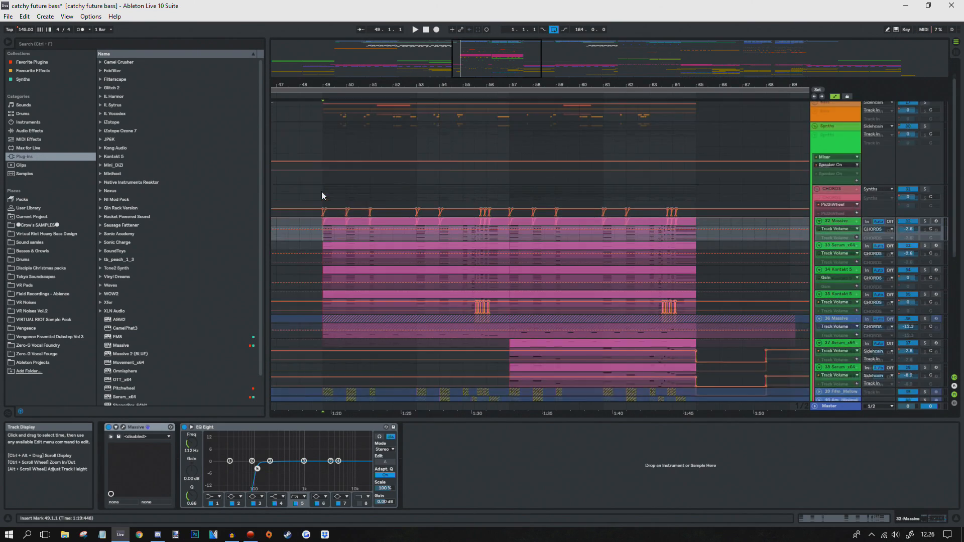
pyautogui.click(323, 217)
pyautogui.moveTo(331, 85); pyautogui.dragTo(329, 65)
pyautogui.moveTo(637, 283); pyautogui.dragTo(566, 283)
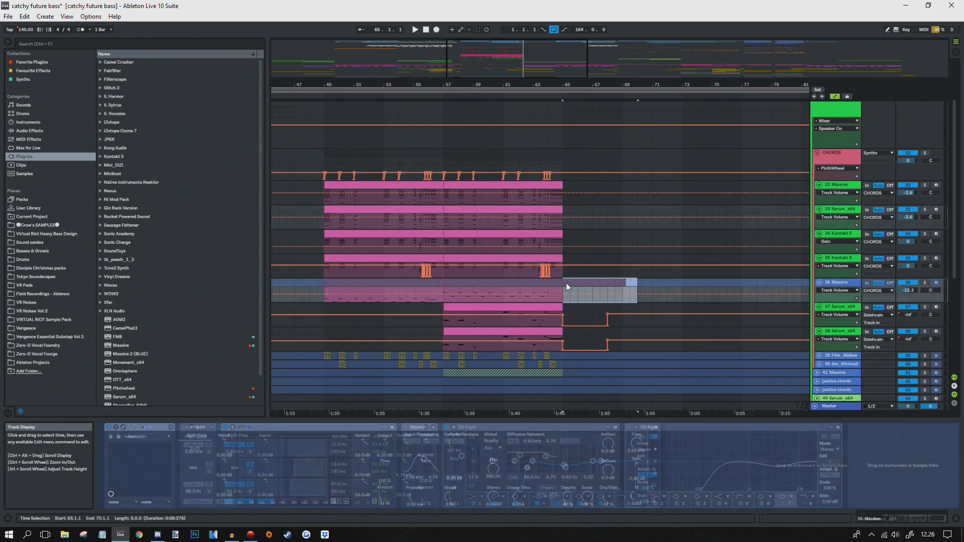
pyautogui.press('Delete')
# Step: Solo the 32 Massive track in the CHORDS group and set the playback start at bar 49
pyautogui.scroll(3, 390, 248)
pyautogui.scroll(-3, 391, 248)
pyautogui.click(321, 186)
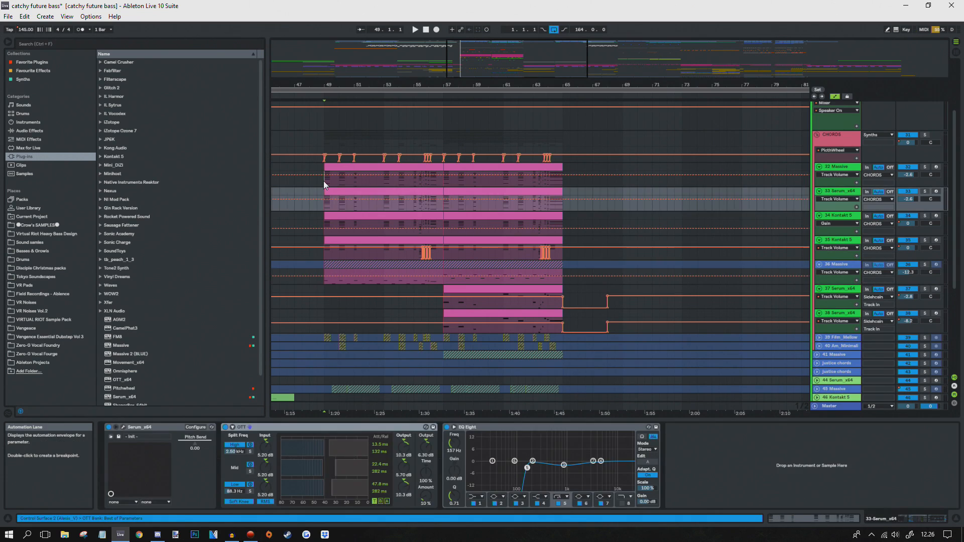
pyautogui.click(925, 167)
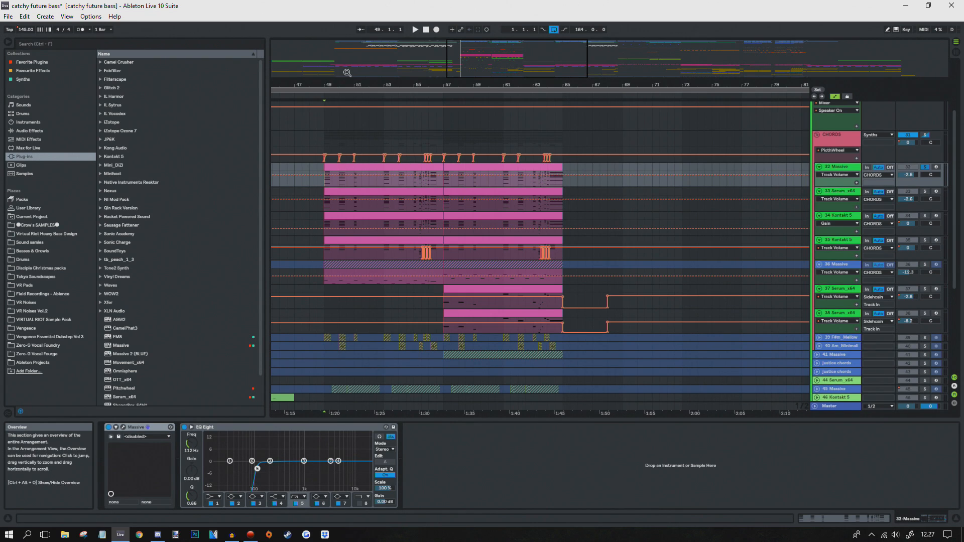
pyautogui.moveTo(340, 85); pyautogui.dragTo(308, 116)
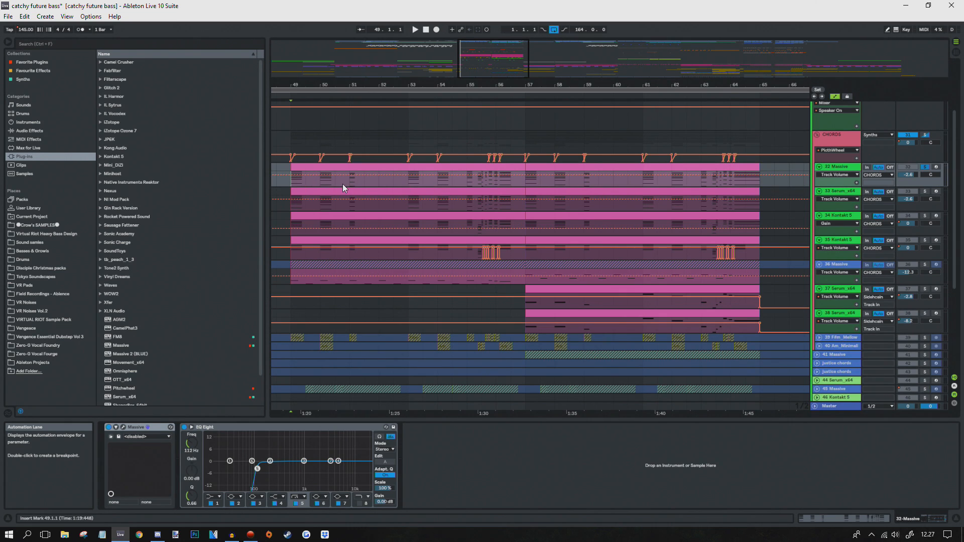
# Step: Check the audio device and output buffer settings in the preferences
pyautogui.hotkey('ctrl', ',')
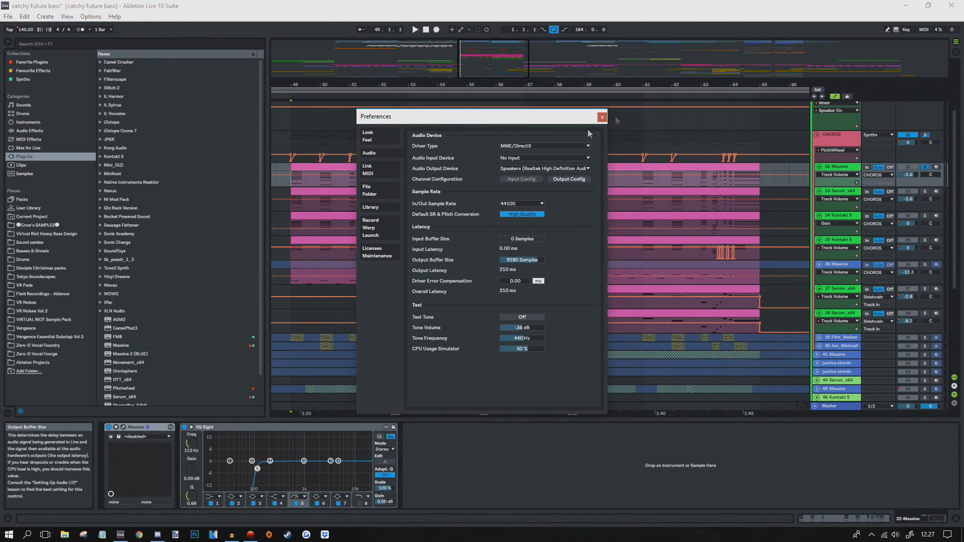
pyautogui.click(602, 119)
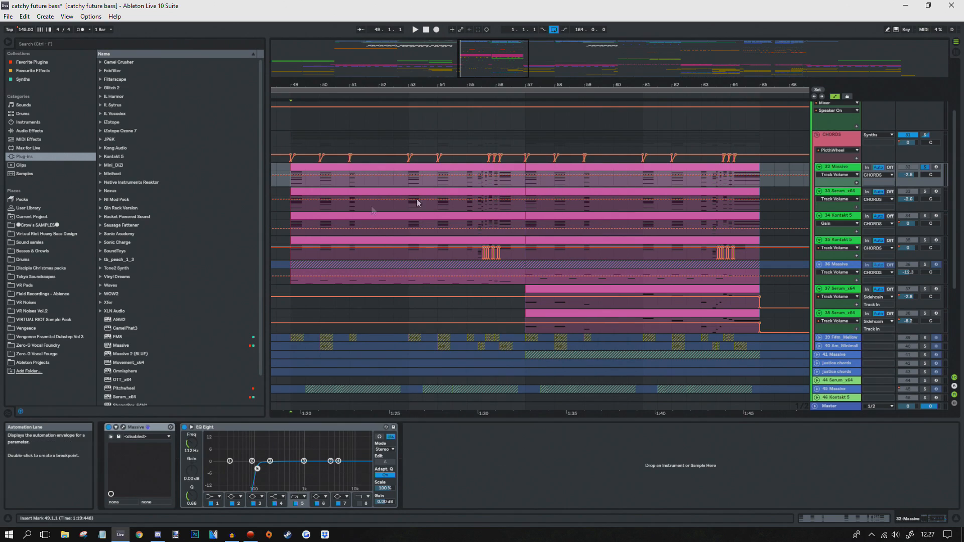
# Step: Play the soloed 32 Massive chords from bar 49 and mark further spots at bars 50 and 55
pyautogui.press('space')
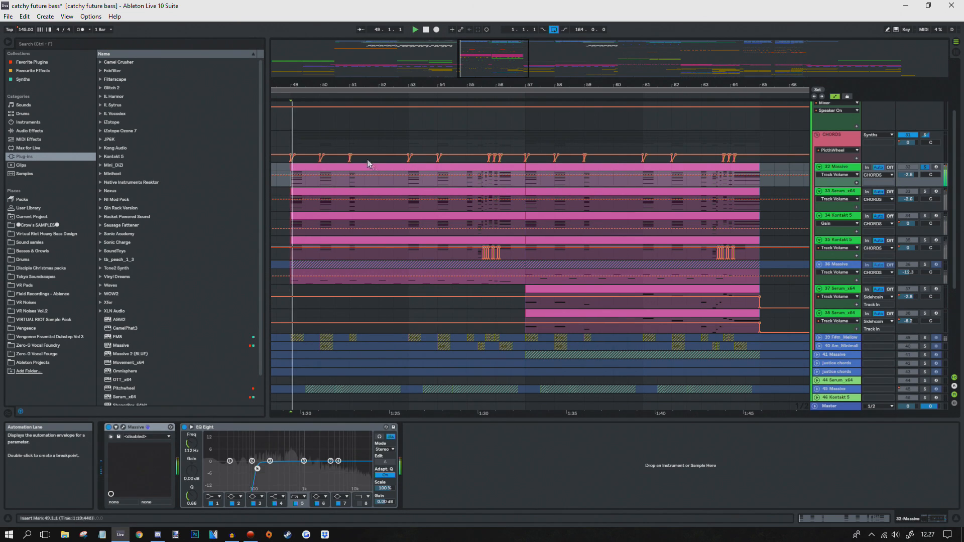
pyautogui.click(323, 185)
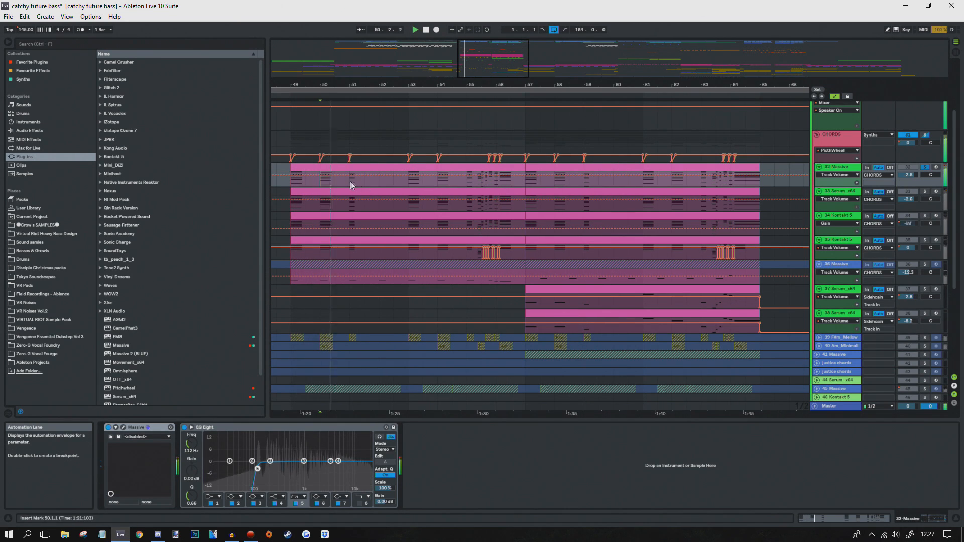
pyautogui.click(468, 179)
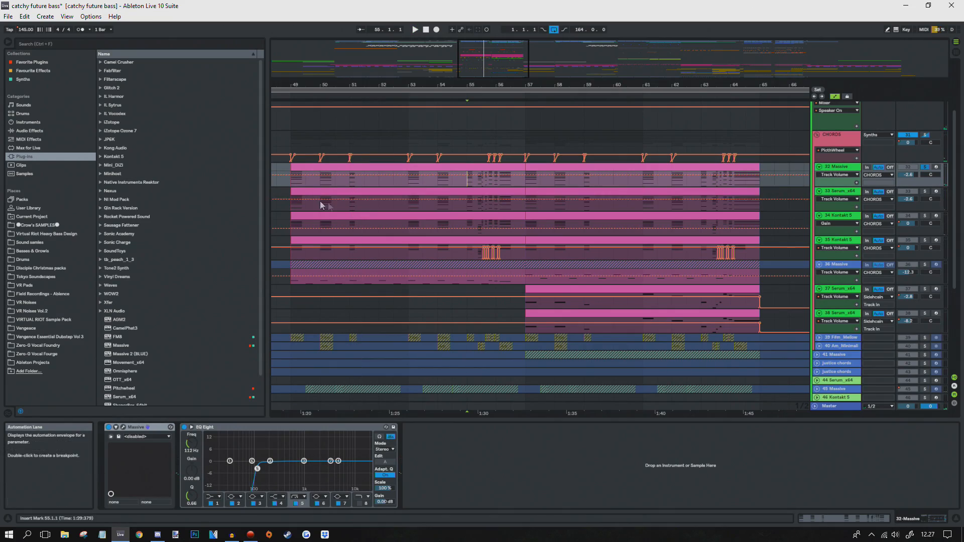
# Step: Open the Massive synth on track 32 and examine its voicing and unison spread settings
pyautogui.click(123, 427)
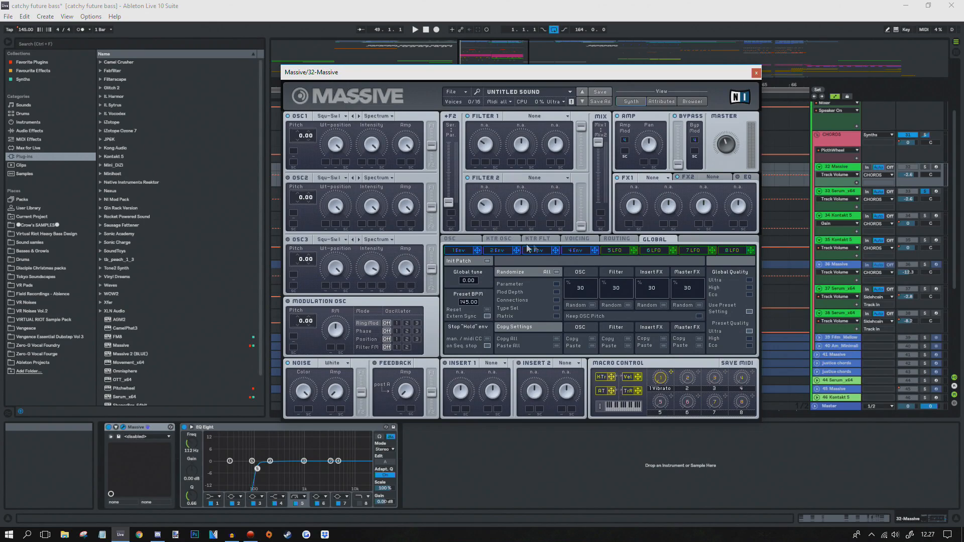
pyautogui.click(577, 238)
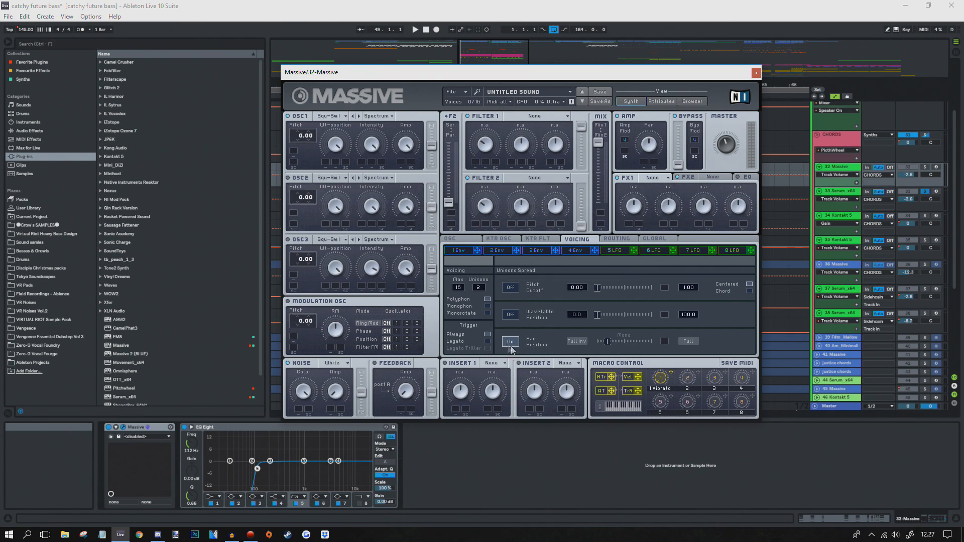
pyautogui.click(757, 73)
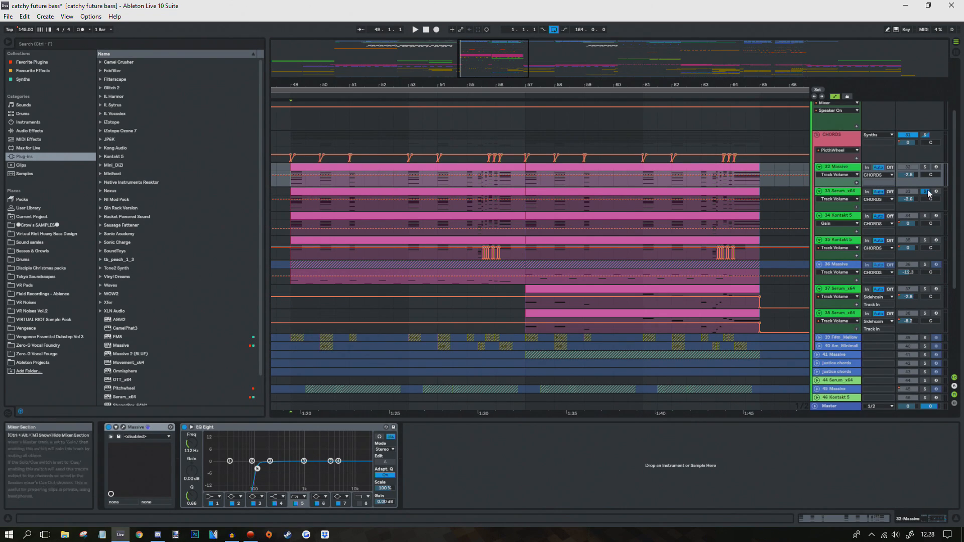
# Step: Open the Serum synth on the soloed 33 Serum_x64 track and move its window clear of the arrangement's first bars
pyautogui.click(284, 209)
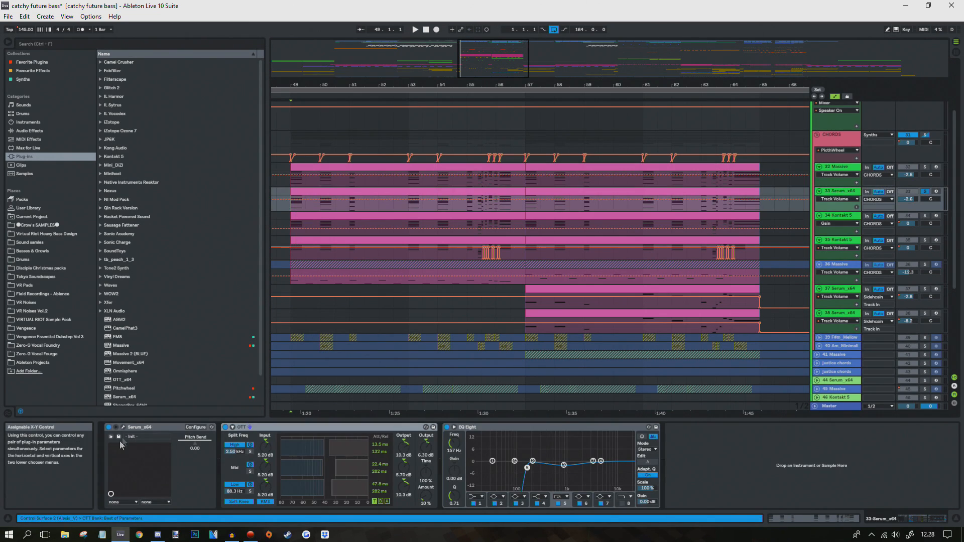
pyautogui.click(122, 428)
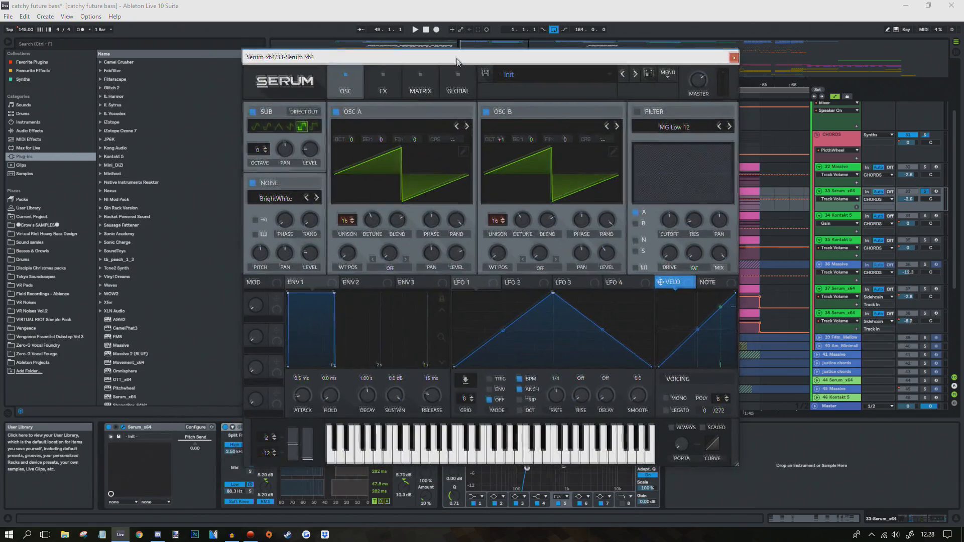
pyautogui.moveTo(426, 62); pyautogui.dragTo(594, 80)
# Step: Switch off Serum's oscillators A and B to audition the noise layer alone, and switch both oscillators back on
pyautogui.click(505, 132)
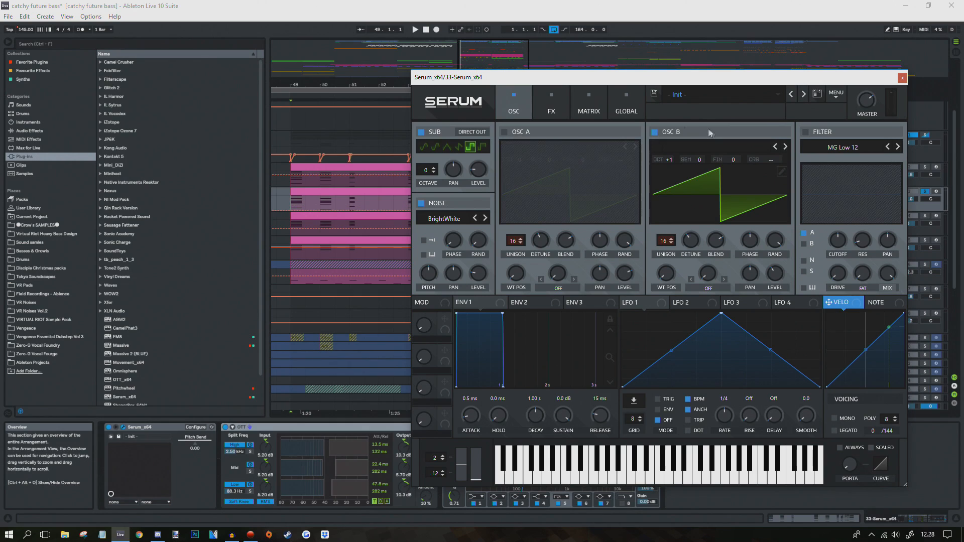
pyautogui.click(654, 131)
pyautogui.press('space')
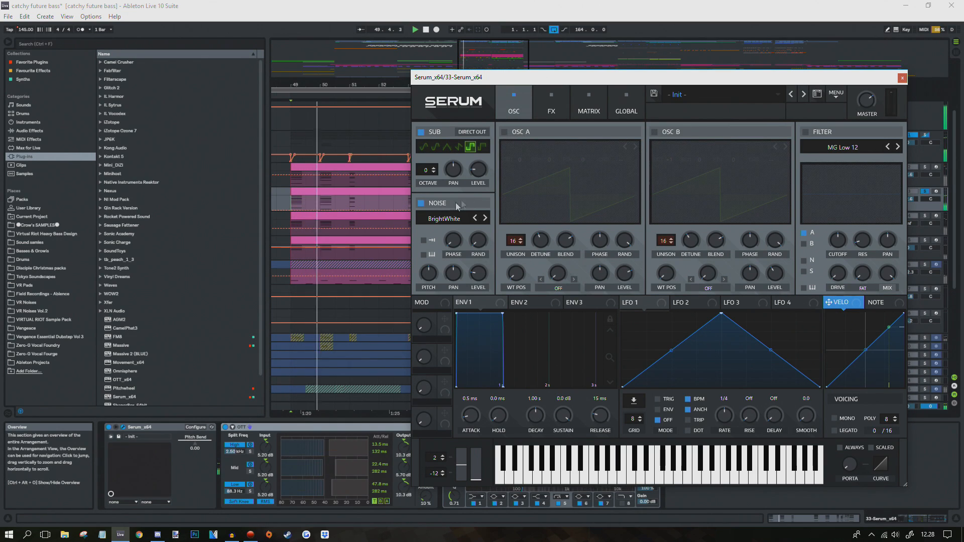
pyautogui.click(422, 203)
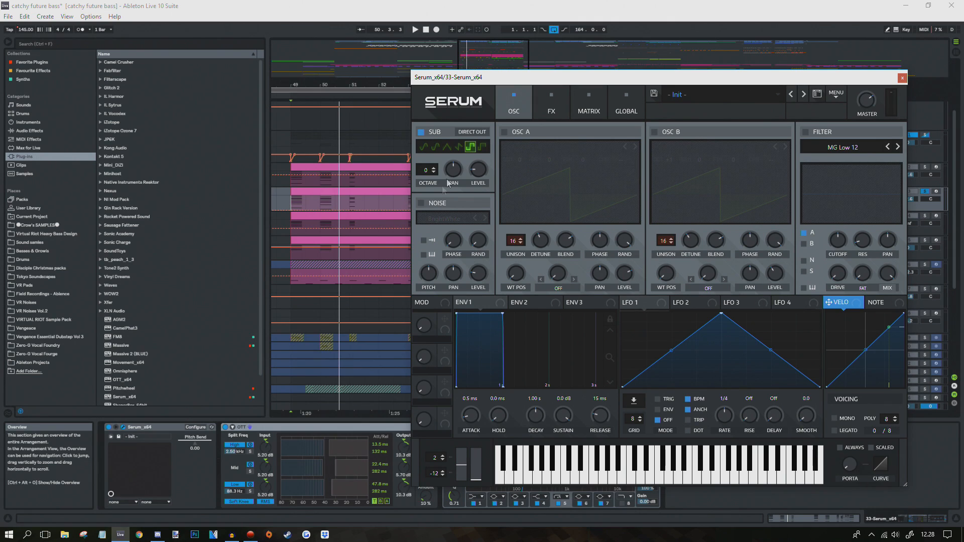
pyautogui.click(430, 203)
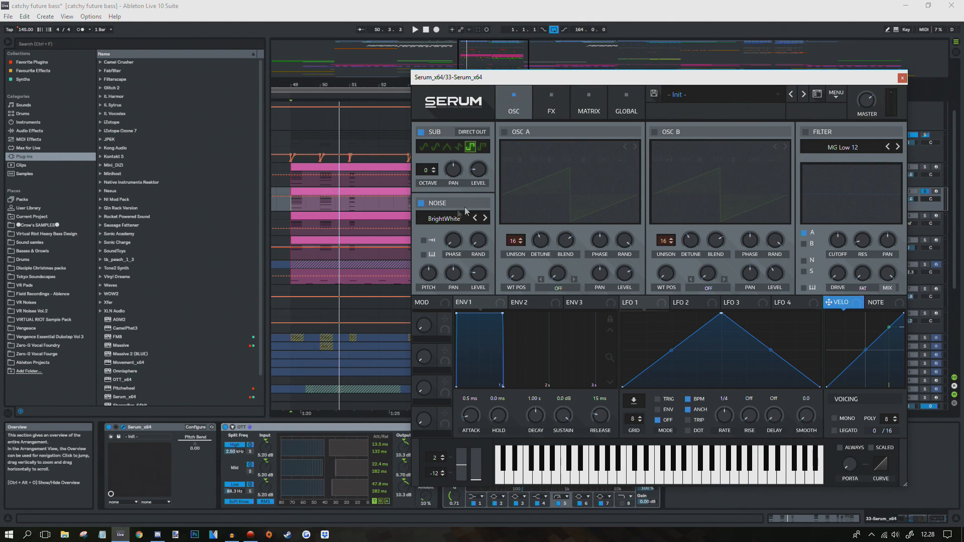
pyautogui.click(505, 132)
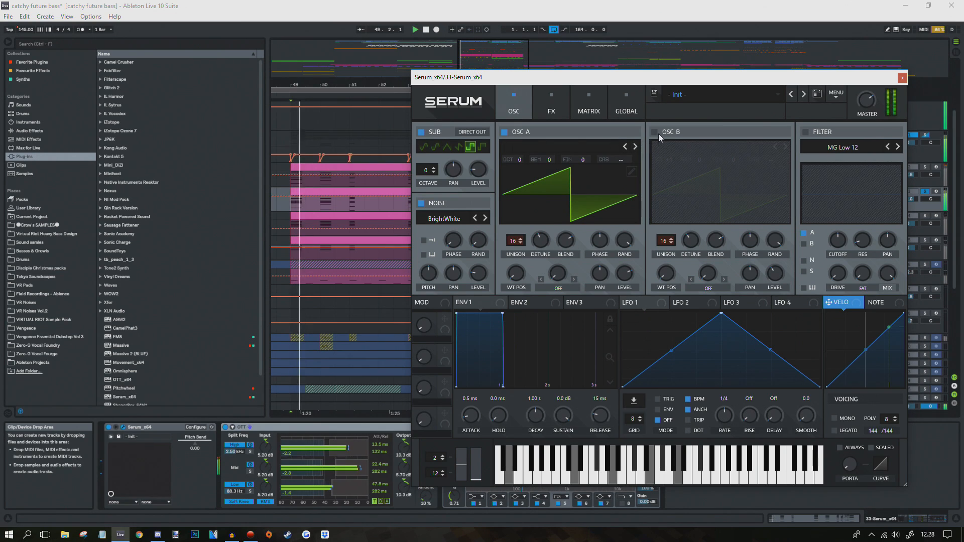
pyautogui.click(656, 133)
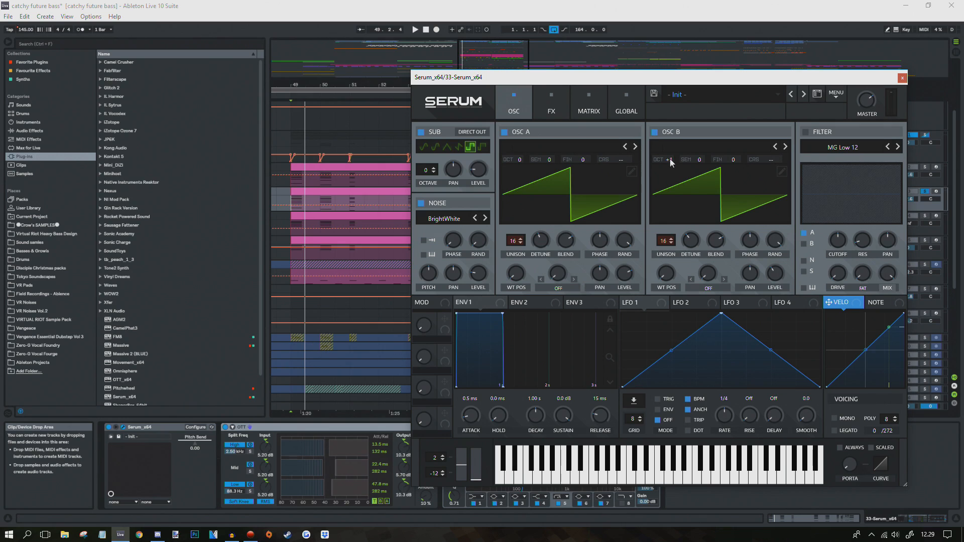
# Step: Review Serum's effects page, return to the oscillator page and close the synth
pyautogui.click(551, 104)
pyautogui.click(518, 104)
pyautogui.click(903, 78)
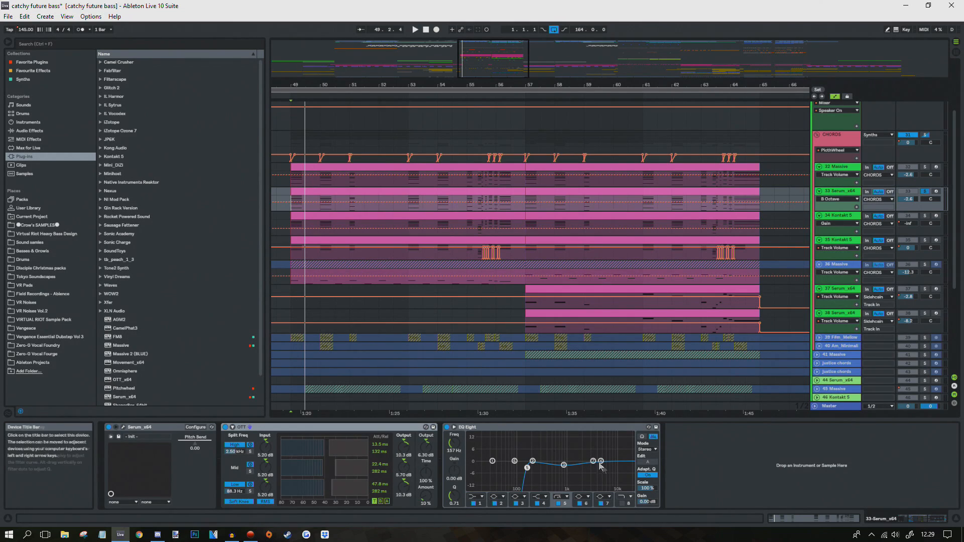
# Step: Play the soloed 34 Kontakt 5 track from bar 49 and examine its Trumpet Ensemble instrument
pyautogui.scroll(-4, 621, 221)
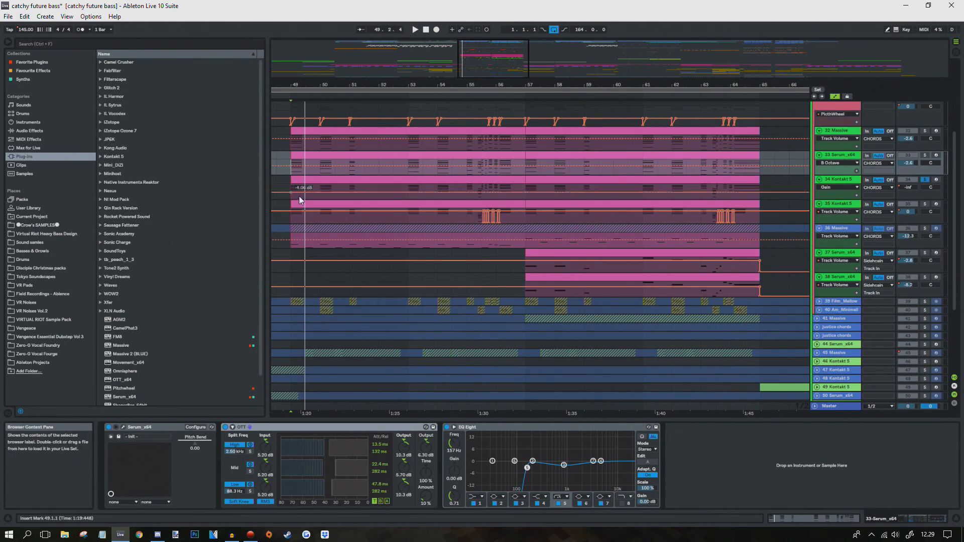
pyautogui.click(290, 189)
pyautogui.press('space')
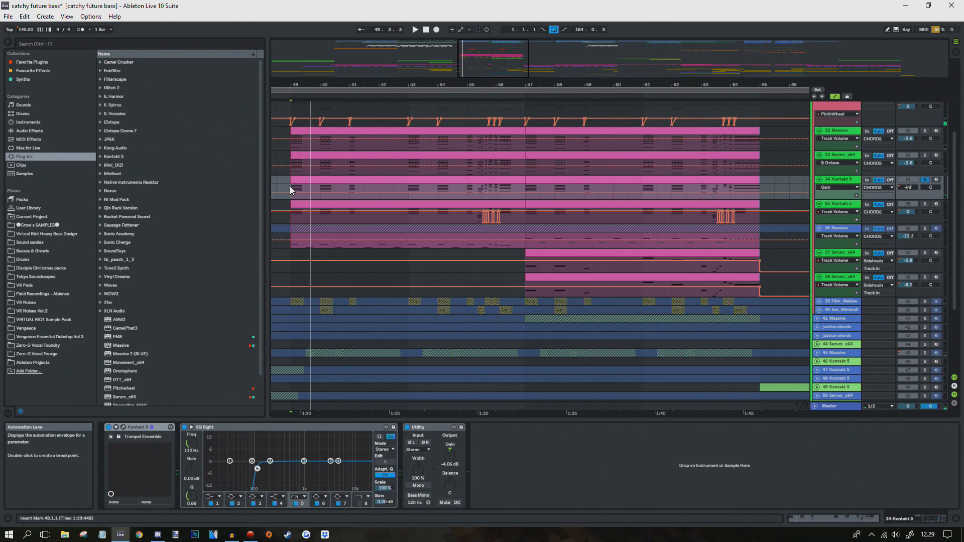
pyautogui.click(123, 427)
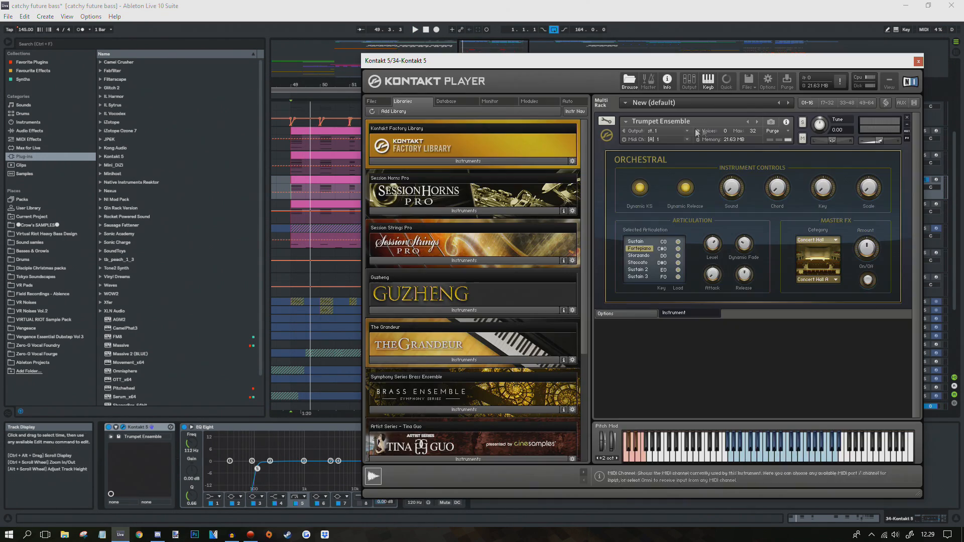
pyautogui.click(476, 160)
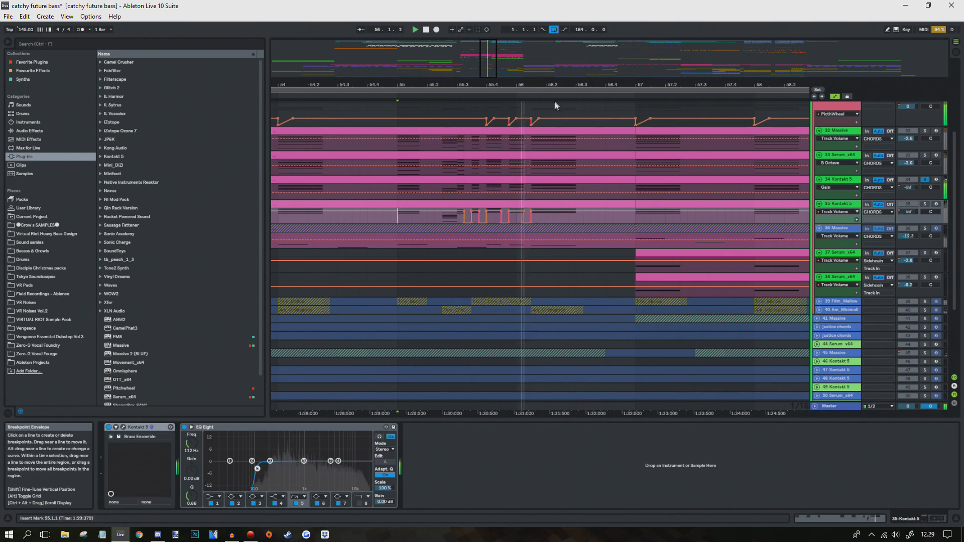
# Step: Stop playback and set the start position at bar 49 on the 35 Kontakt 5 track
pyautogui.moveTo(559, 84); pyautogui.dragTo(590, 67)
pyautogui.scroll(2, 583, 181)
pyautogui.press('space')
pyautogui.scroll(-1, 580, 166)
pyautogui.scroll(-1, 577, 157)
pyautogui.click(378, 246)
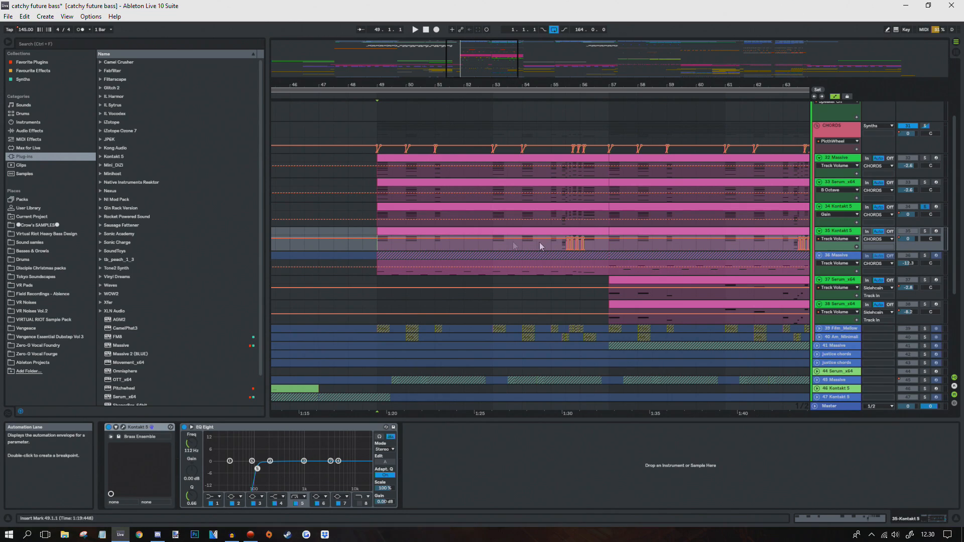
# Step: Play the 34 Kontakt 5 track's volume automation from bar 49 with the Trumpet Ensemble window open beneath it
pyautogui.scroll(-1, 696, 248)
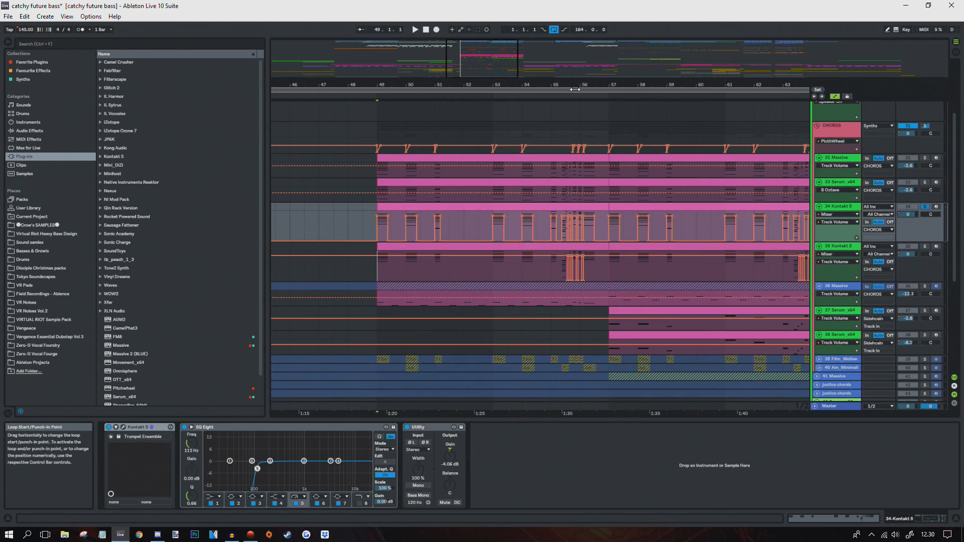
pyautogui.moveTo(578, 85); pyautogui.dragTo(665, 94)
pyautogui.moveTo(637, 60); pyautogui.dragTo(482, 63)
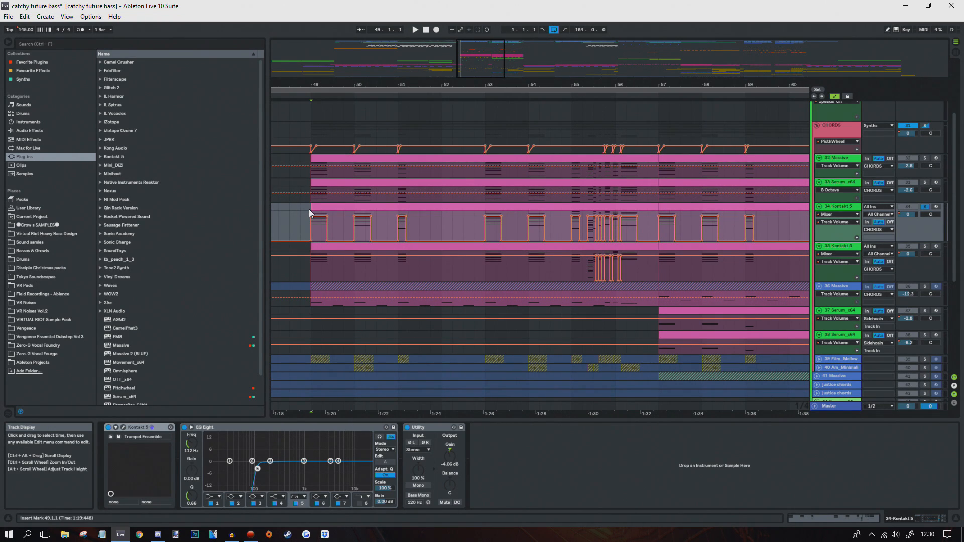
pyautogui.click(124, 429)
pyautogui.moveTo(536, 89); pyautogui.dragTo(488, 291)
pyautogui.press('space')
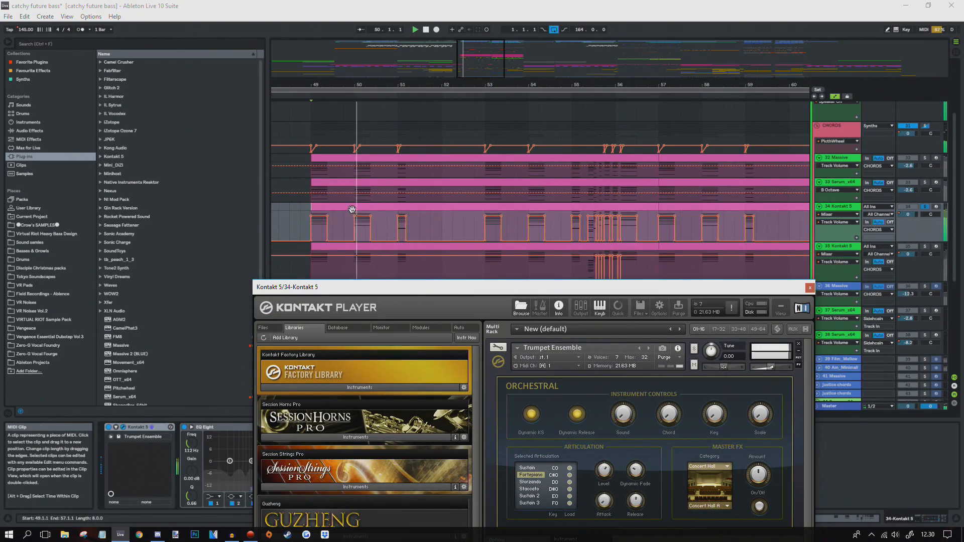
# Step: Inspect the device chains of the CHORDS group and the 35 Kontakt 5 track
pyautogui.click(831, 128)
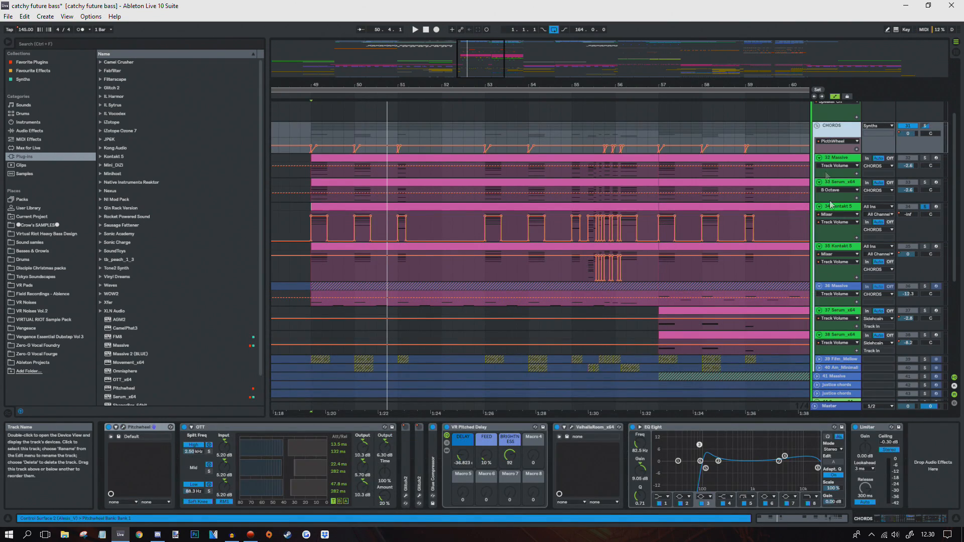
pyautogui.click(839, 247)
pyautogui.scroll(-5, 836, 267)
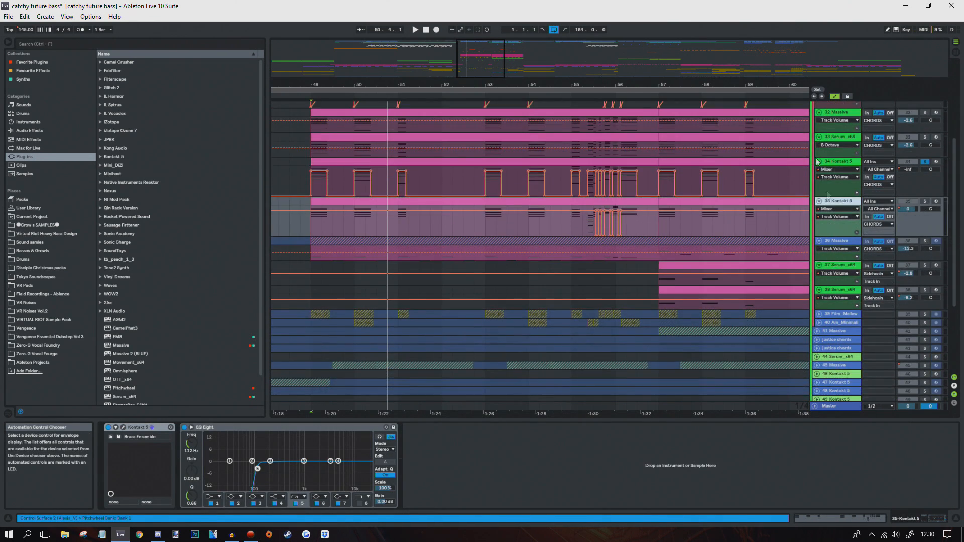
pyautogui.scroll(7, 830, 193)
pyautogui.scroll(-3, 553, 211)
# Step: Set the start at bar 49 on the soloed 35 Kontakt 5 track and examine its Brass Ensemble instrument
pyautogui.click(329, 243)
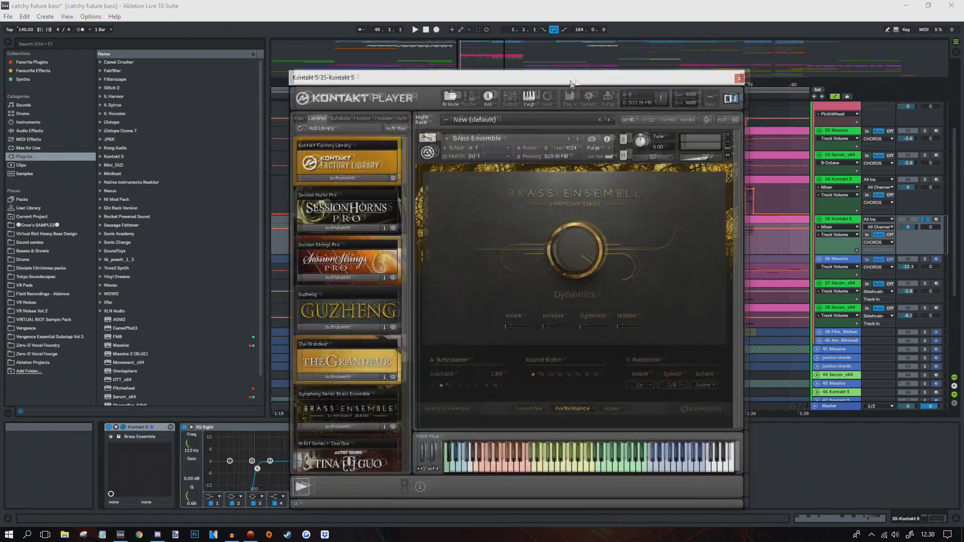
pyautogui.moveTo(573, 78); pyautogui.dragTo(665, 55)
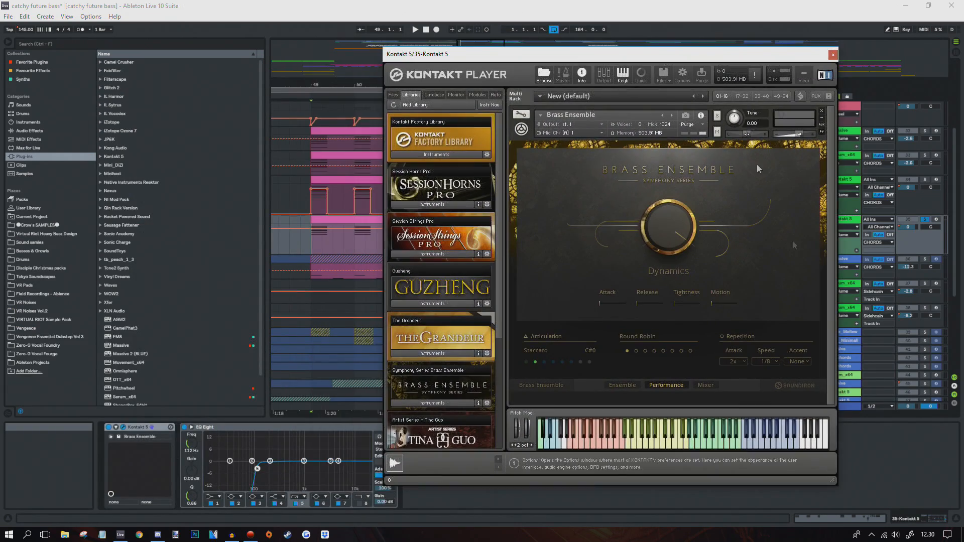
# Step: Widen and reposition the Kontakt window and play the soloed Brass Ensemble from bar 49
pyautogui.moveTo(834, 483); pyautogui.dragTo(911, 478)
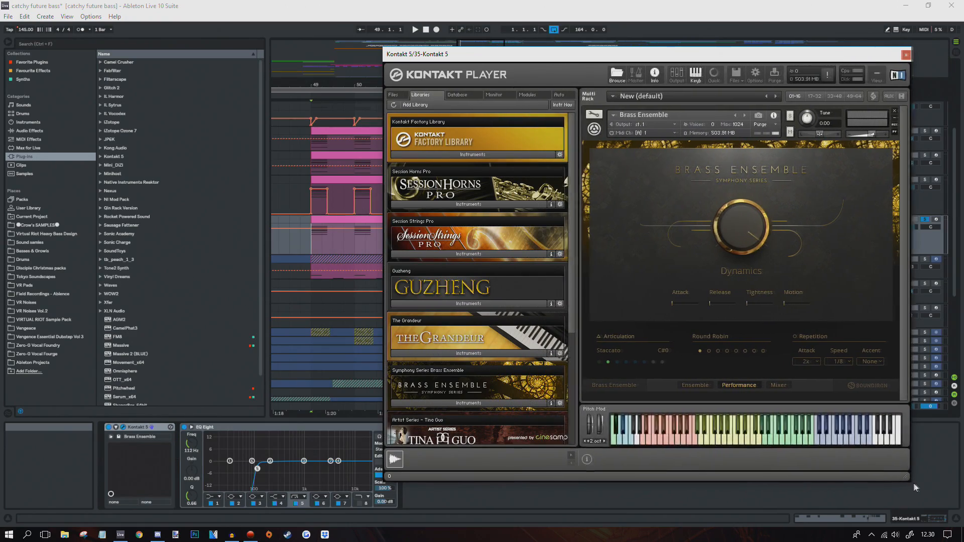
pyautogui.moveTo(580, 50); pyautogui.dragTo(624, 82)
pyautogui.press('space')
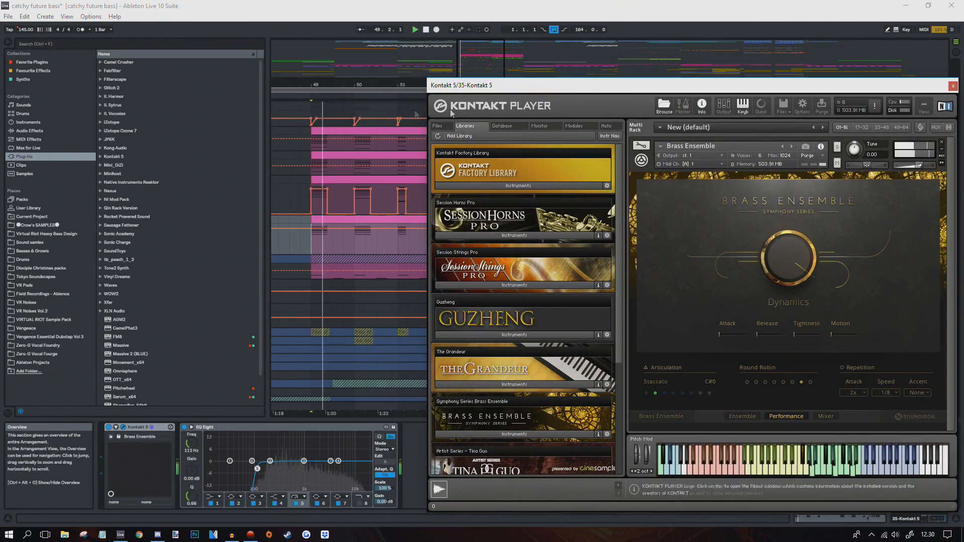
# Step: Play the soloed 35 Kontakt 5 track's volume automation section from bar 55
pyautogui.moveTo(289, 85); pyautogui.dragTo(272, 73)
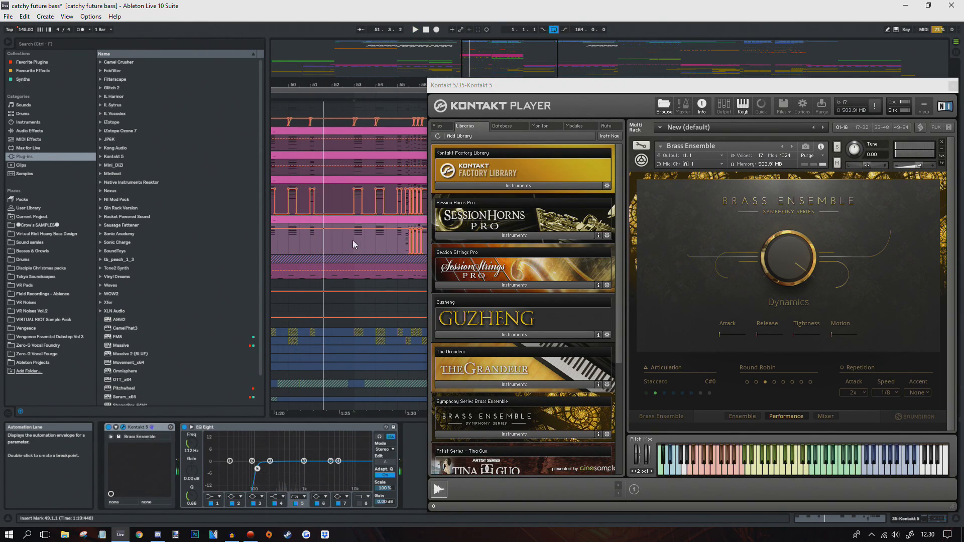
pyautogui.scroll(5, 352, 240)
pyautogui.click(306, 242)
pyautogui.press('space')
pyautogui.press('space')
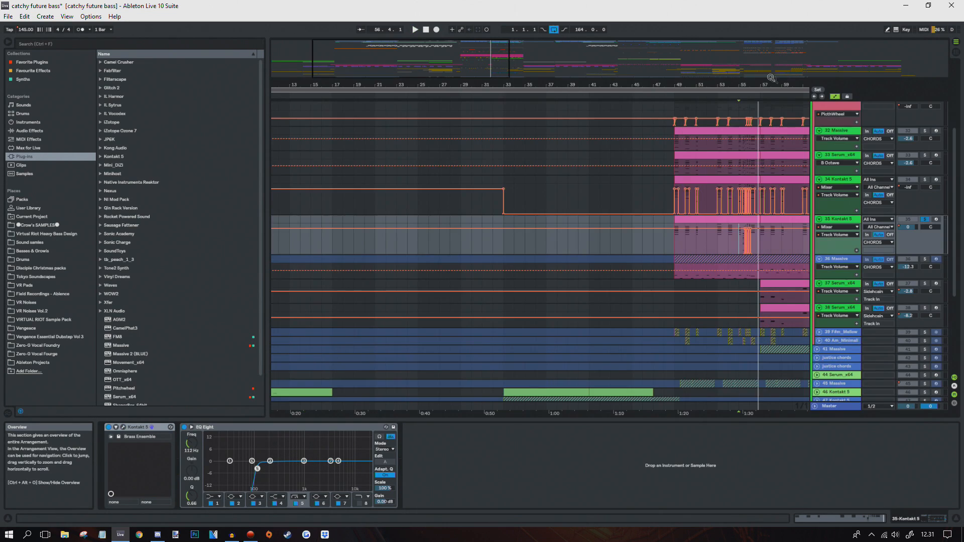
# Step: Solo the 34 Kontakt 5, 33 Serum_x64 and 32 Massive tracks together with 35 Kontakt 5
pyautogui.moveTo(772, 84); pyautogui.dragTo(586, 99)
pyautogui.keyDown('ctrl'); pyautogui.click(925, 180); pyautogui.keyUp('ctrl')
pyautogui.keyDown('ctrl'); pyautogui.click(925, 155); pyautogui.keyUp('ctrl')
pyautogui.keyDown('ctrl'); pyautogui.click(926, 135); pyautogui.keyUp('ctrl')
pyautogui.keyDown('ctrl'); pyautogui.click(925, 131); pyautogui.keyUp('ctrl')
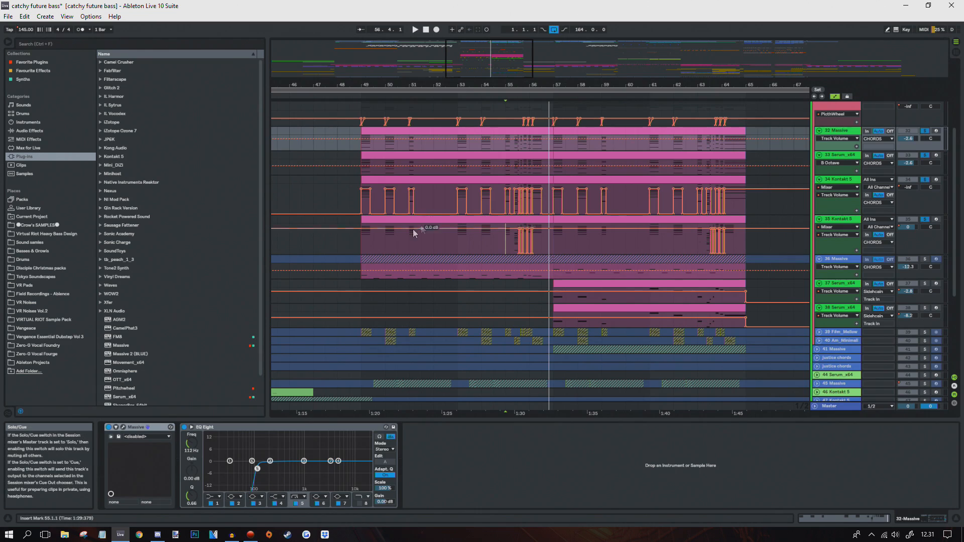
# Step: Play the four soloed chord layers together from bar 49
pyautogui.click(361, 243)
pyautogui.press('space')
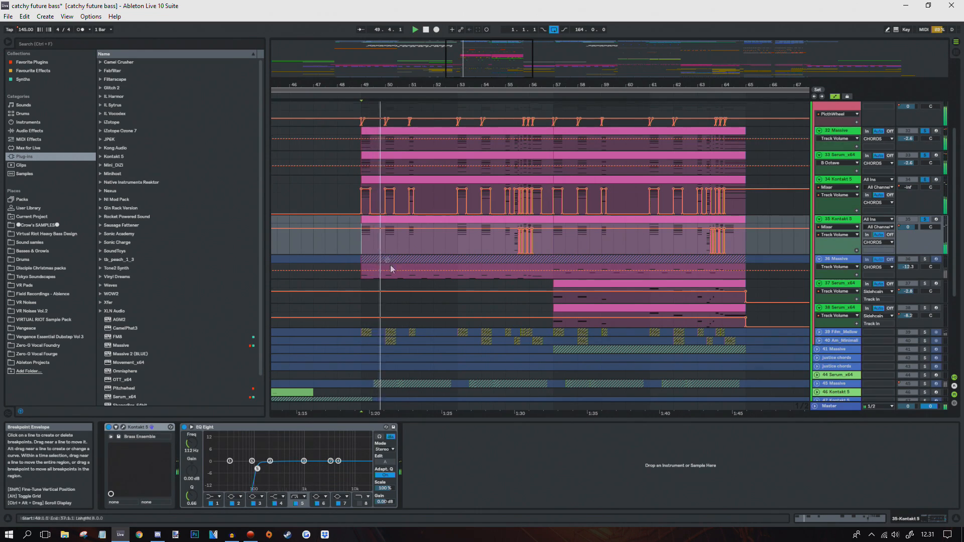
pyautogui.scroll(-3, 402, 279)
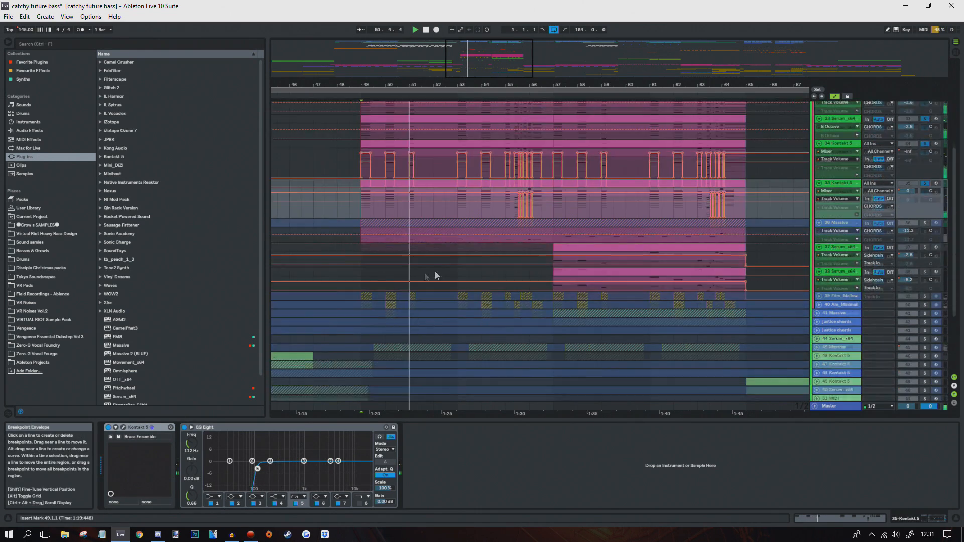
pyautogui.scroll(-2, 425, 276)
pyautogui.scroll(4, 447, 254)
pyautogui.press('space')
# Step: Audition the soloed 36 Massive track, starting at bar 49 and again at bar 57
pyautogui.click(363, 275)
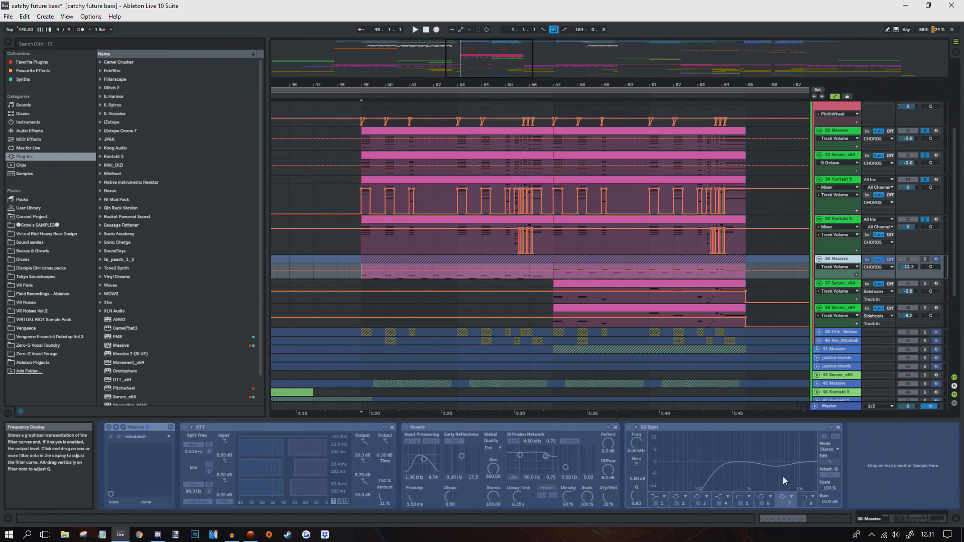
pyautogui.press('space')
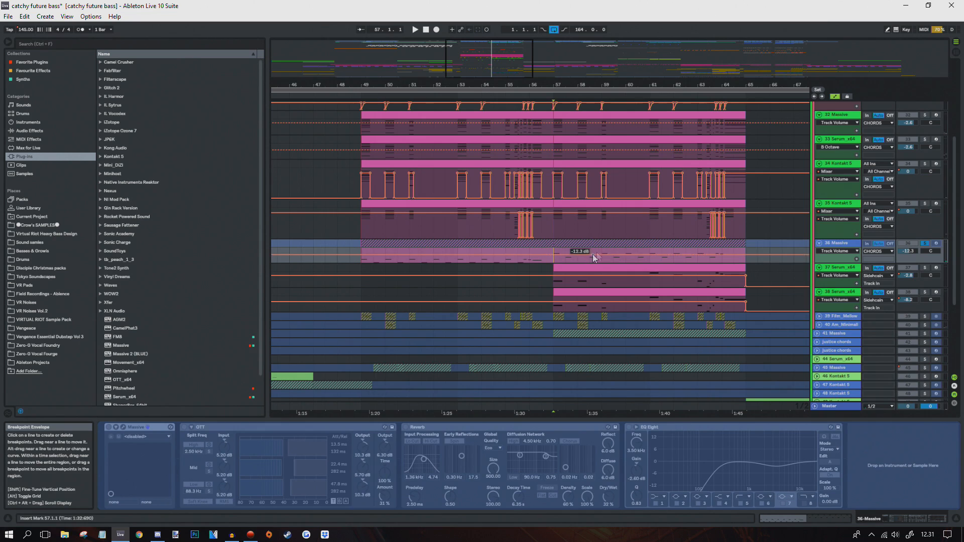
pyautogui.scroll(-1, 554, 246)
pyautogui.press('space')
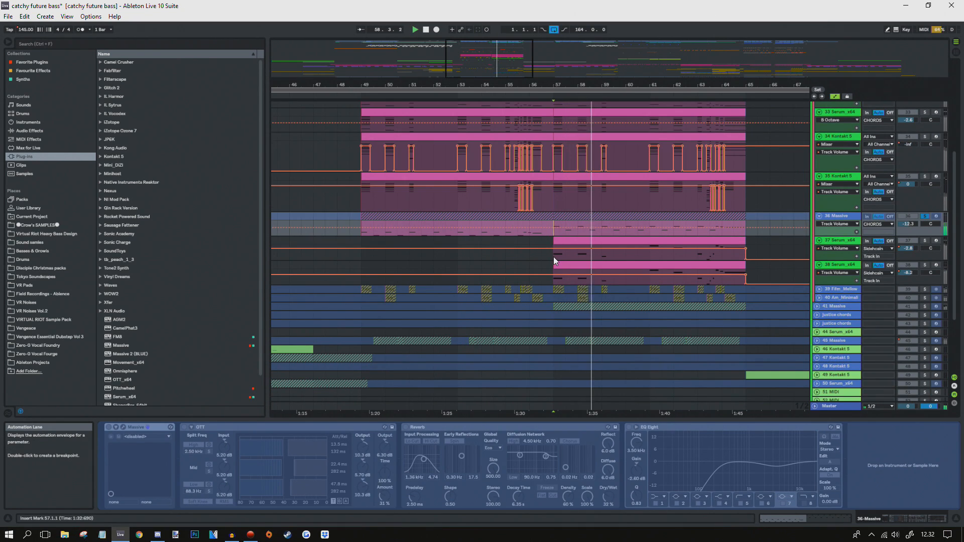
pyautogui.click(550, 257)
pyautogui.press('space')
# Step: Play the soloed 37 Serum_x64 track from bar 57 and examine its LD Solid Lead patch
pyautogui.scroll(3, 653, 251)
pyautogui.scroll(-3, 624, 251)
pyautogui.click(655, 65)
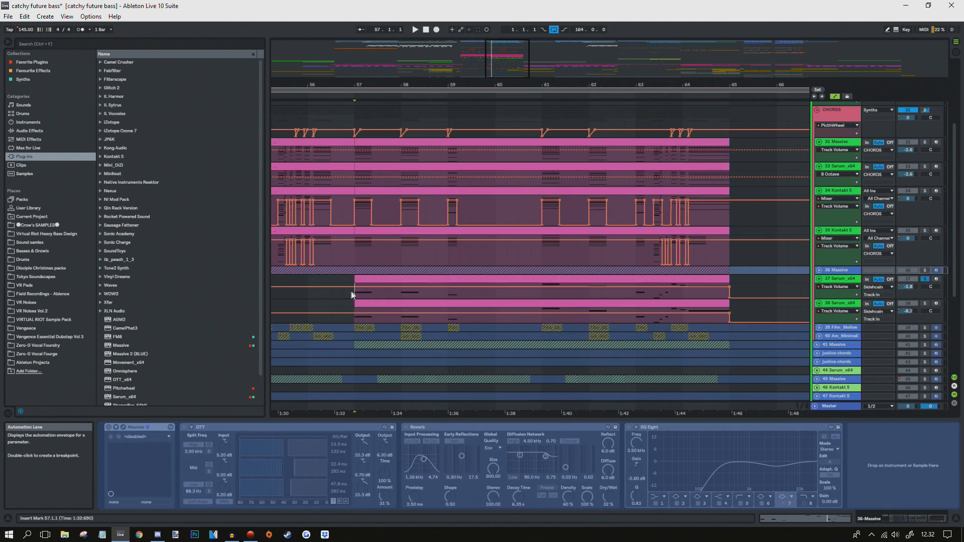
pyautogui.click(356, 290)
pyautogui.press('space')
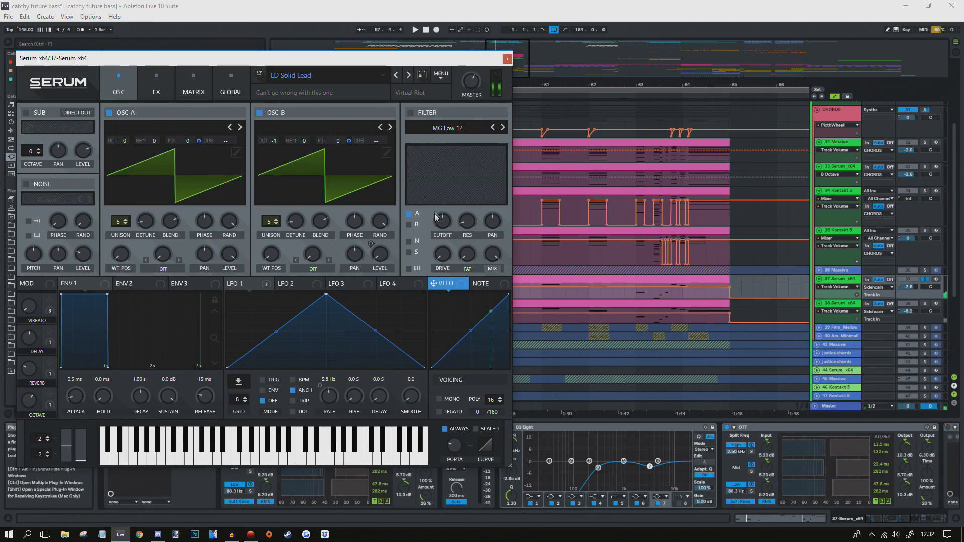
pyautogui.moveTo(260, 55); pyautogui.dragTo(470, 53)
pyautogui.click(713, 51)
# Step: Solo the 38 Serum_x64 track and play it from bar 57
pyautogui.click(925, 304)
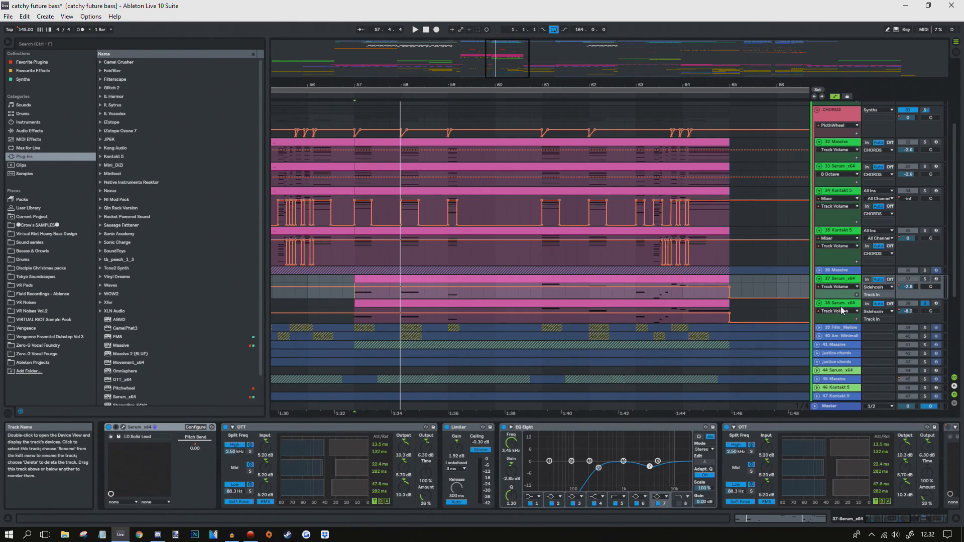
pyautogui.click(843, 310)
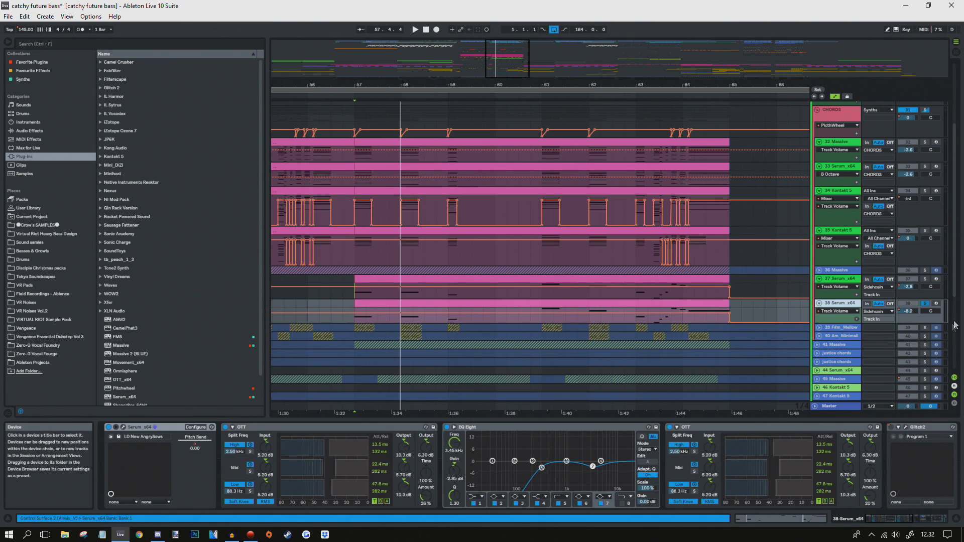
pyautogui.press('space')
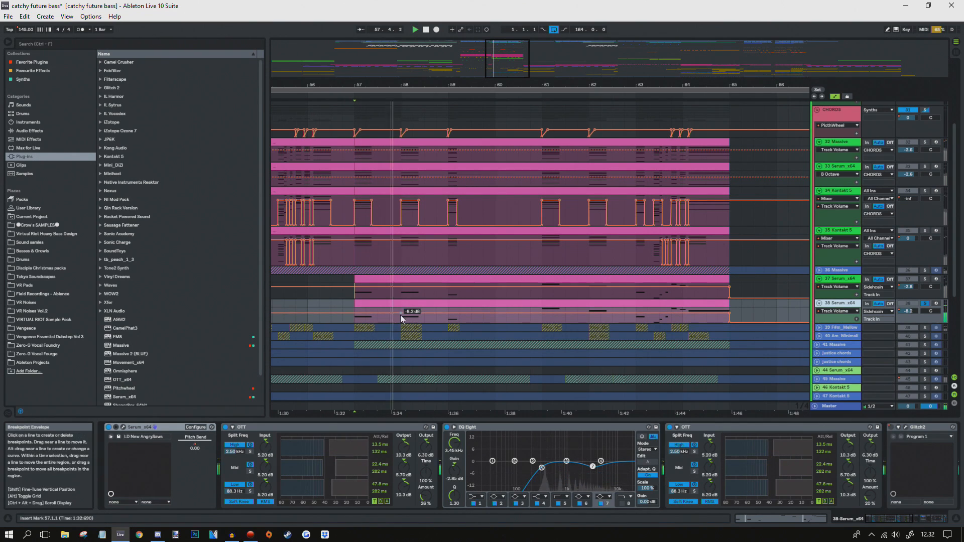
pyautogui.press('space')
# Step: Inspect the 38 Serum_x64 track's effect chain and its LD_New_AngrySaws patch in Serum
pyautogui.moveTo(872, 526); pyautogui.dragTo(923, 525)
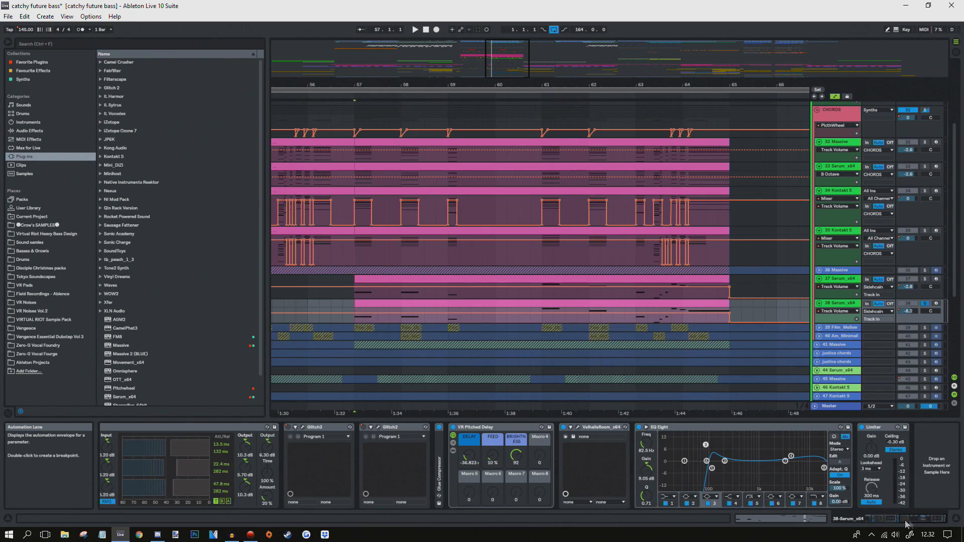
pyautogui.scroll(5, 530, 442)
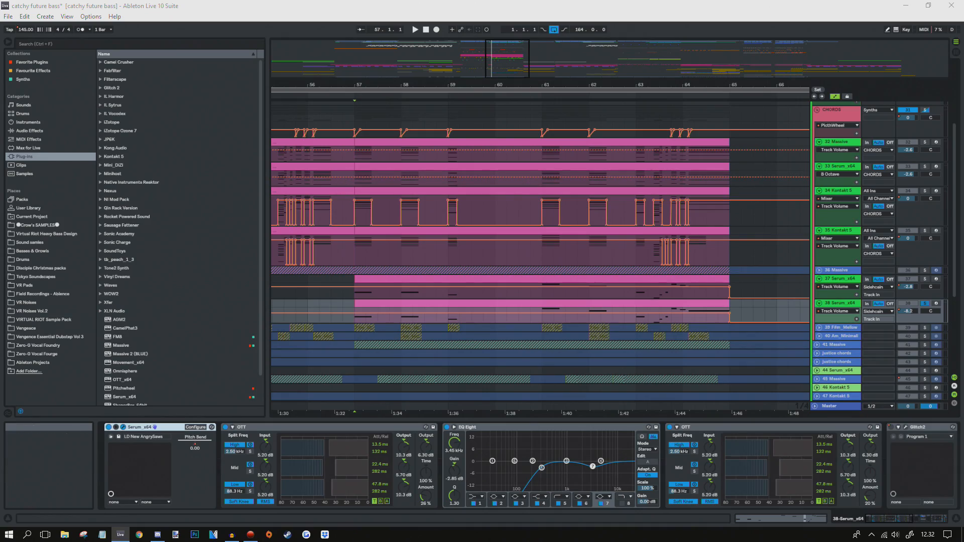
pyautogui.moveTo(0, 58); pyautogui.dragTo(407, 59)
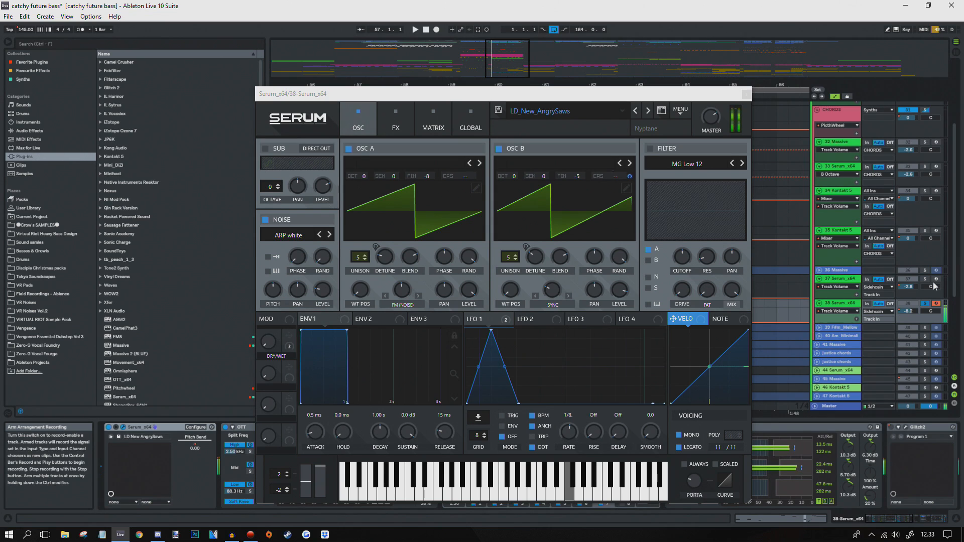
pyautogui.click(748, 95)
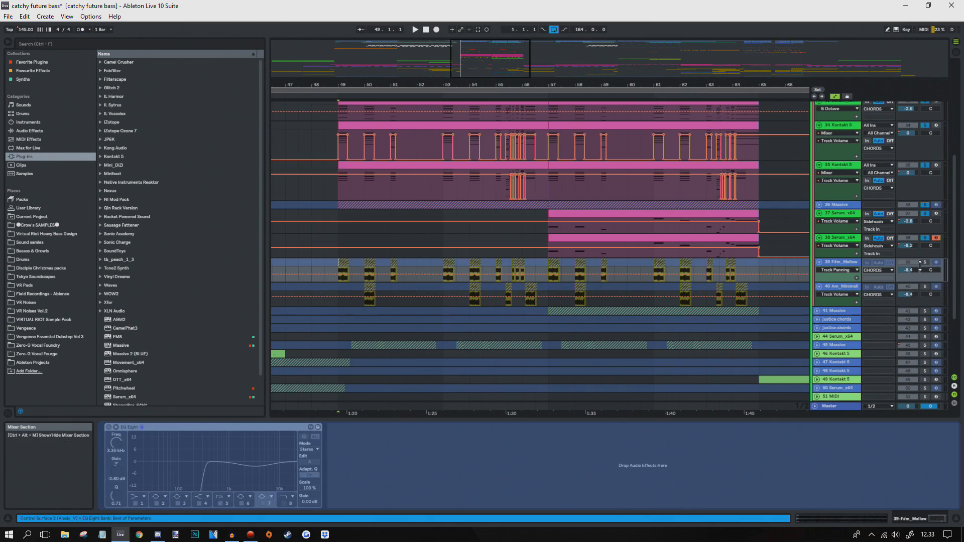
# Step: Solo the 39 Film_Mellow and 40 Am_Minimal audio tracks and play them from bar 49
pyautogui.click(925, 262)
pyautogui.keyDown('ctrl'); pyautogui.click(926, 288); pyautogui.keyUp('ctrl')
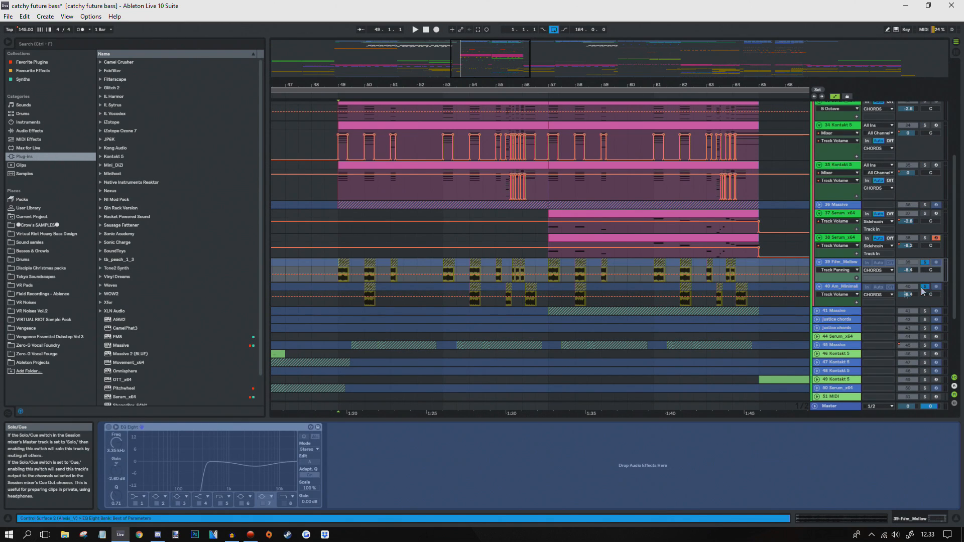
pyautogui.moveTo(346, 82); pyautogui.dragTo(348, 103)
pyautogui.press('space')
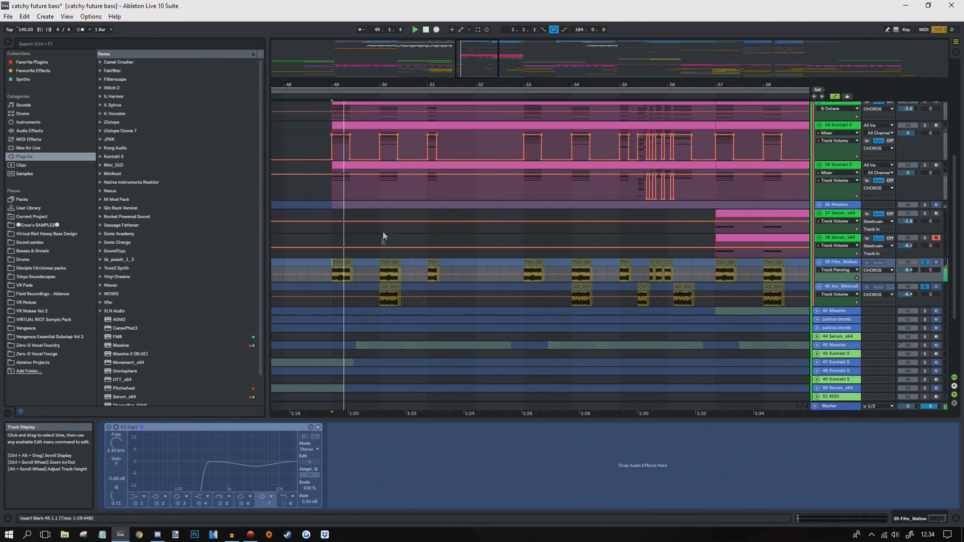
# Step: Audition the sampled chord hits on the two soloed audio tracks at bars 50, 51, 53 and 55
pyautogui.click(380, 267)
pyautogui.click(427, 269)
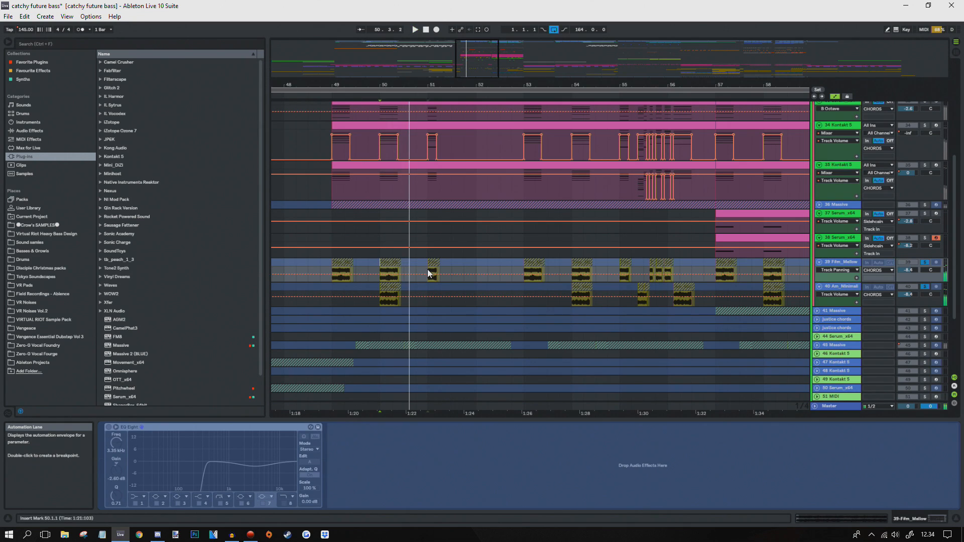
pyautogui.click(524, 267)
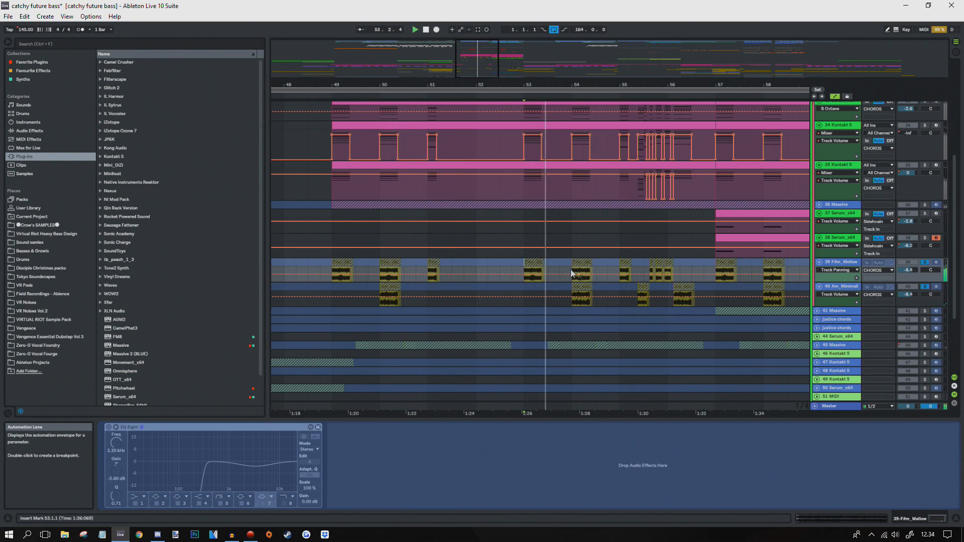
pyautogui.click(618, 269)
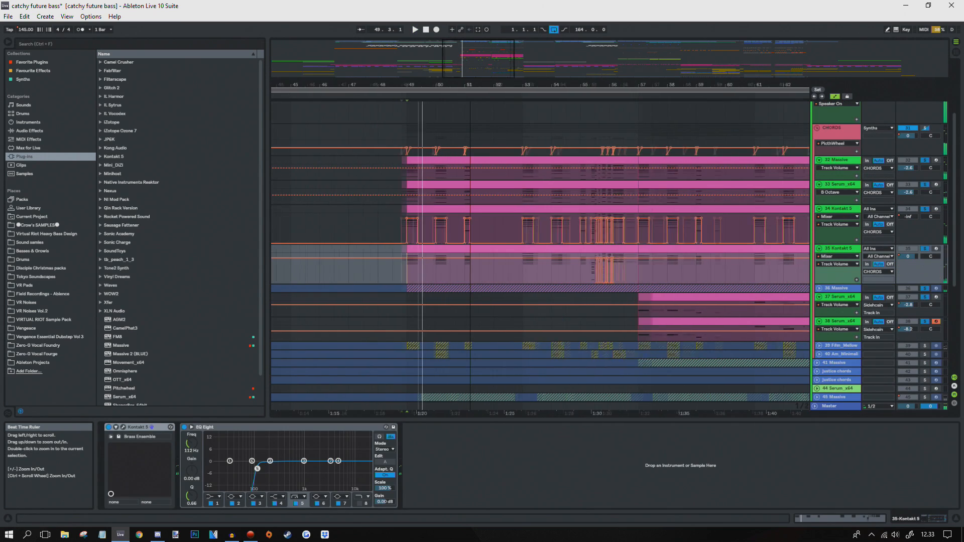
# Step: Play the soloed CHORDS layers together from bar 49
pyautogui.moveTo(425, 92); pyautogui.dragTo(405, 79)
pyautogui.press('space')
pyautogui.scroll(-2, 481, 257)
pyautogui.scroll(5, 478, 251)
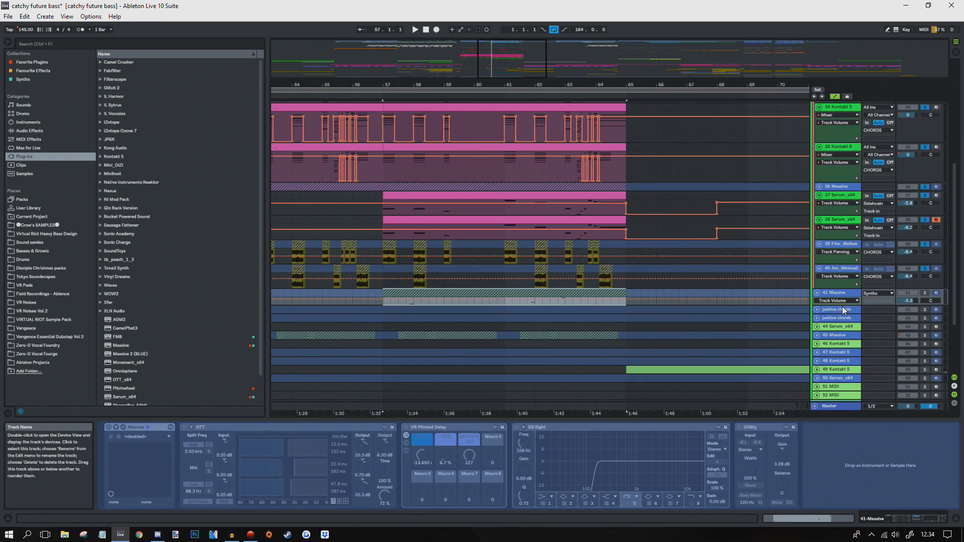
# Step: Enlarge the 41 Massive track and play it with the chord layers from bar 57
pyautogui.moveTo(843, 306); pyautogui.dragTo(797, 345)
pyautogui.click(383, 324)
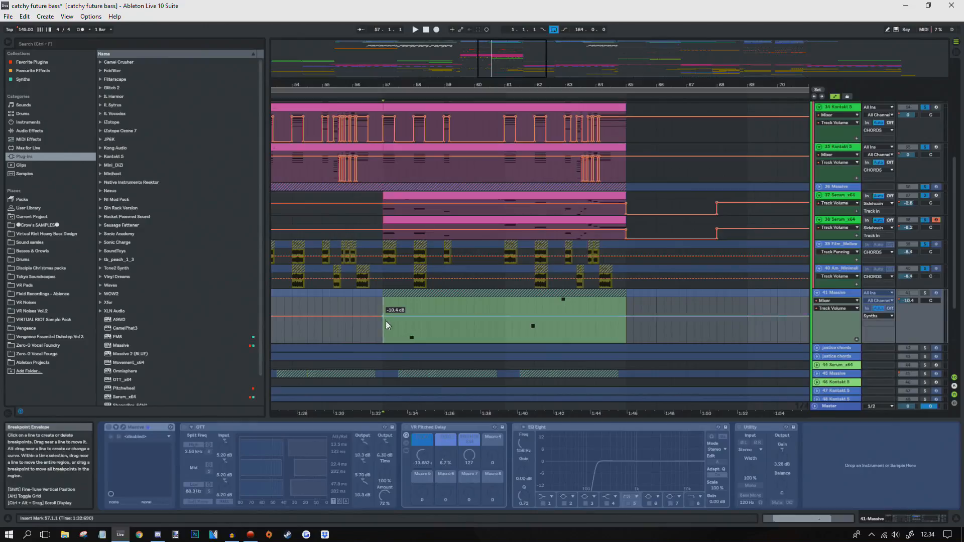
pyautogui.scroll(3, 387, 322)
pyautogui.scroll(-5, 460, 238)
pyautogui.press('space')
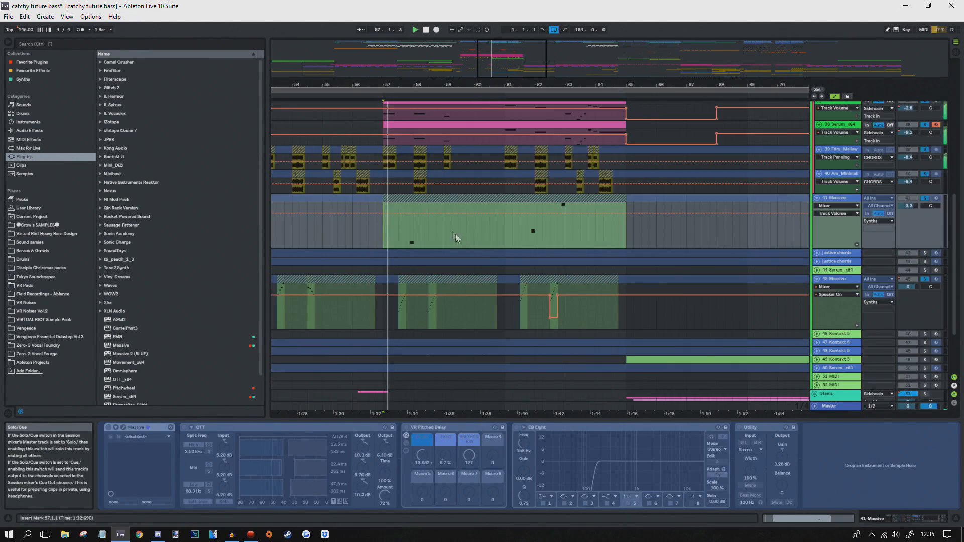
pyautogui.scroll(2, 454, 255)
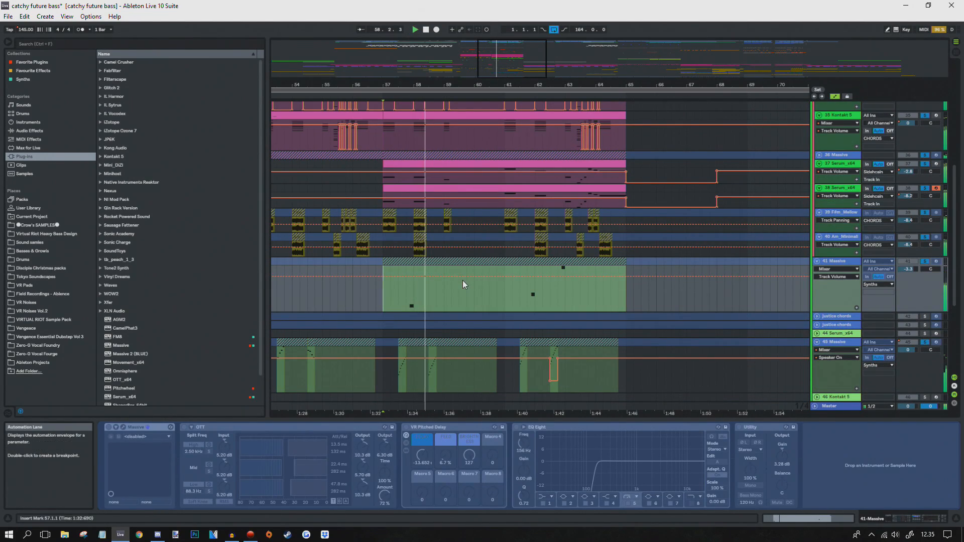
pyautogui.scroll(4, 524, 296)
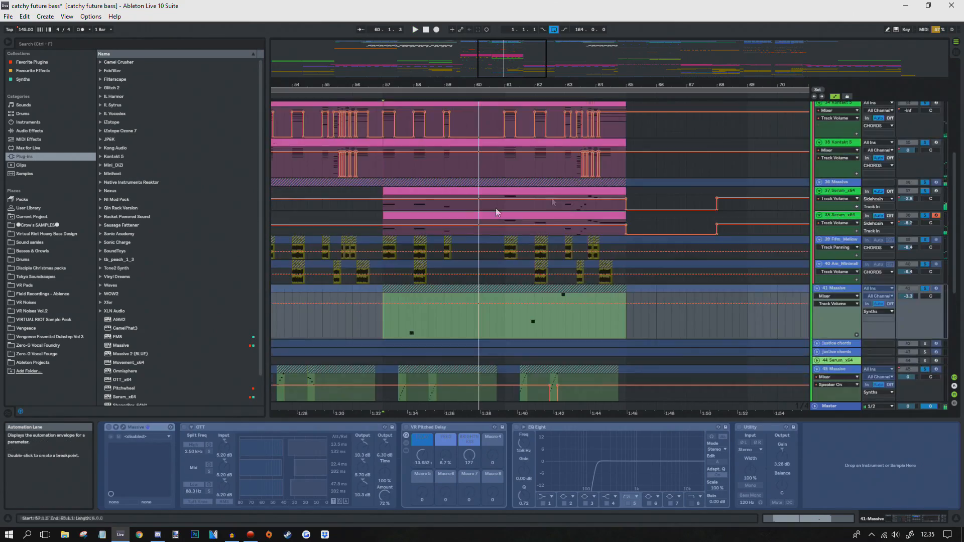
pyautogui.scroll(-3, 775, 208)
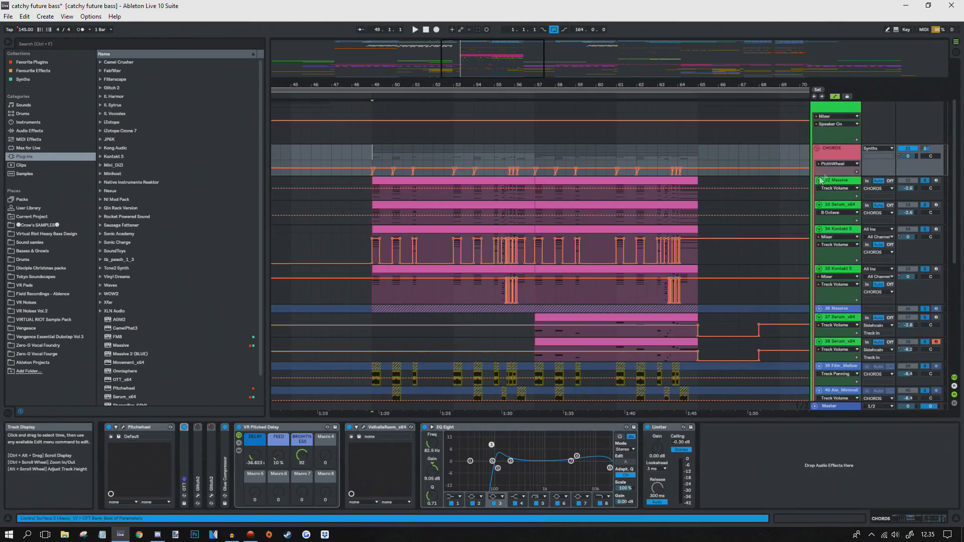
# Step: Select the CHORDS group and inspect the OTT device in its effect chain
pyautogui.click(839, 163)
pyautogui.click(839, 151)
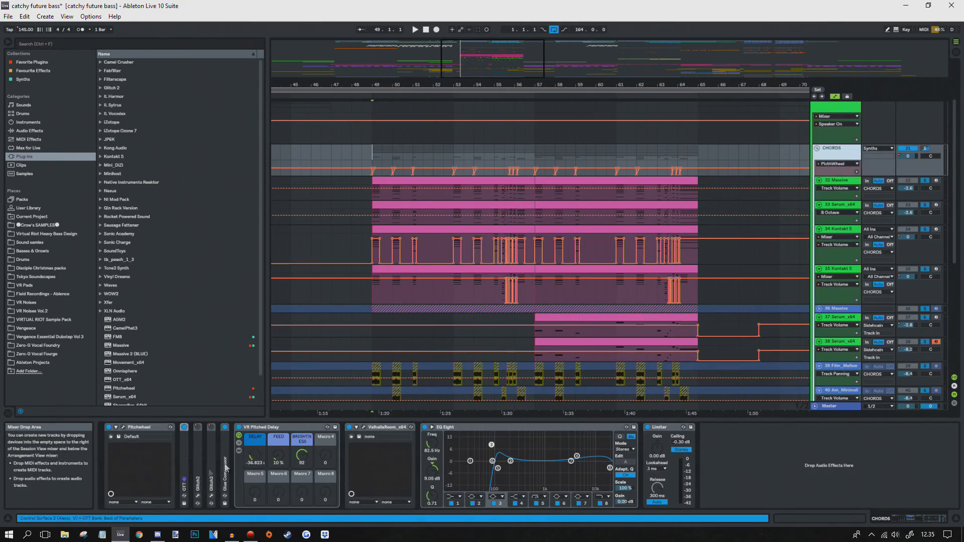
pyautogui.doubleClick(184, 457)
pyautogui.doubleClick(234, 428)
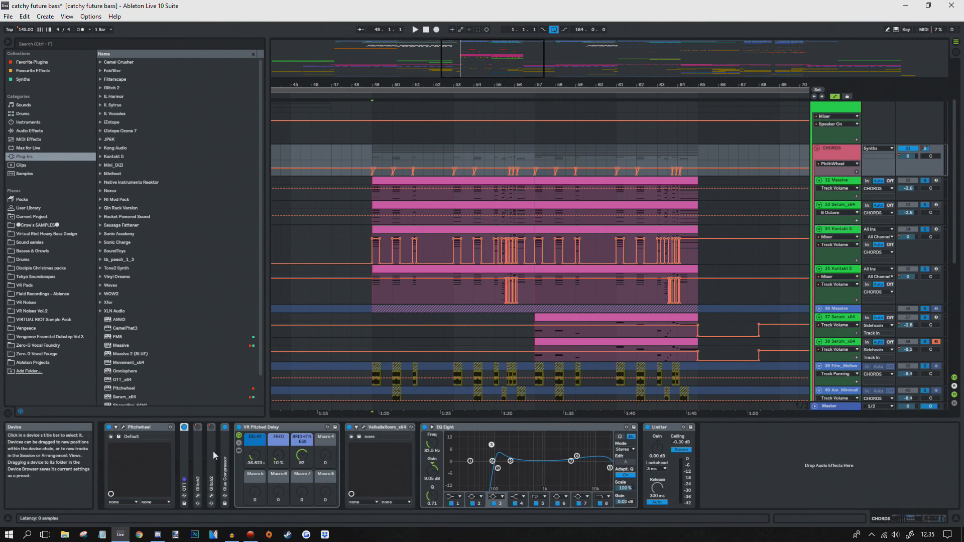
# Step: Play the CHORDS group from position 56.1.3 and select its VR Pitched Delay device
pyautogui.moveTo(514, 85); pyautogui.dragTo(516, 158)
pyautogui.click(522, 156)
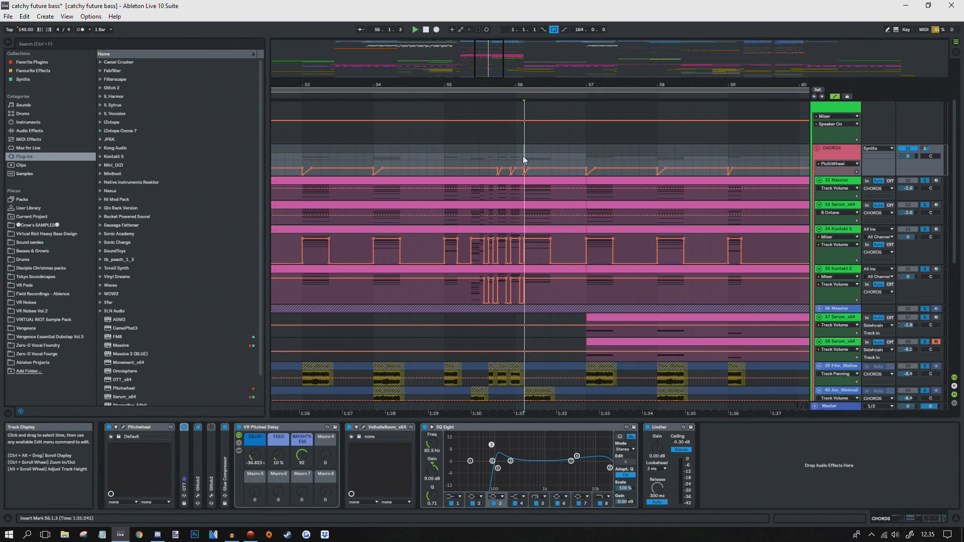
pyautogui.press('space')
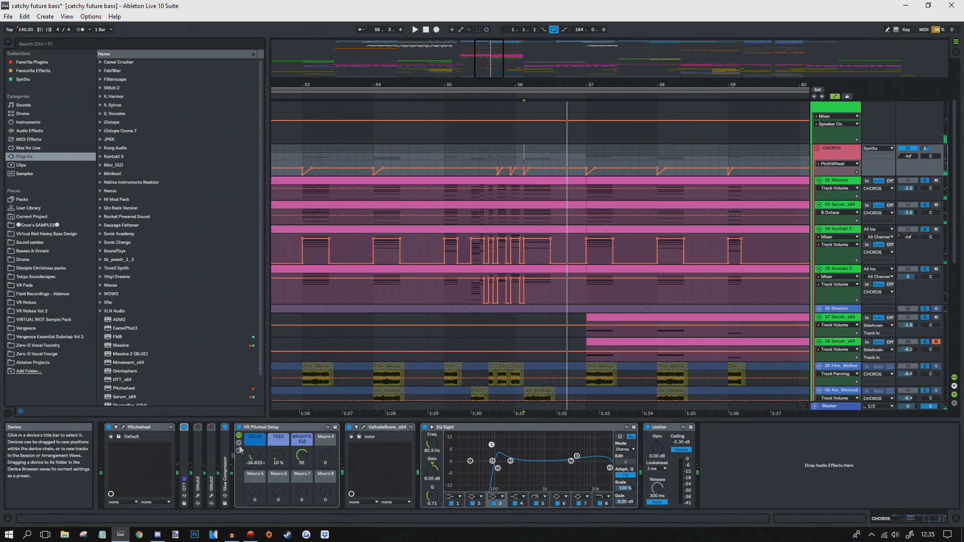
pyautogui.click(276, 428)
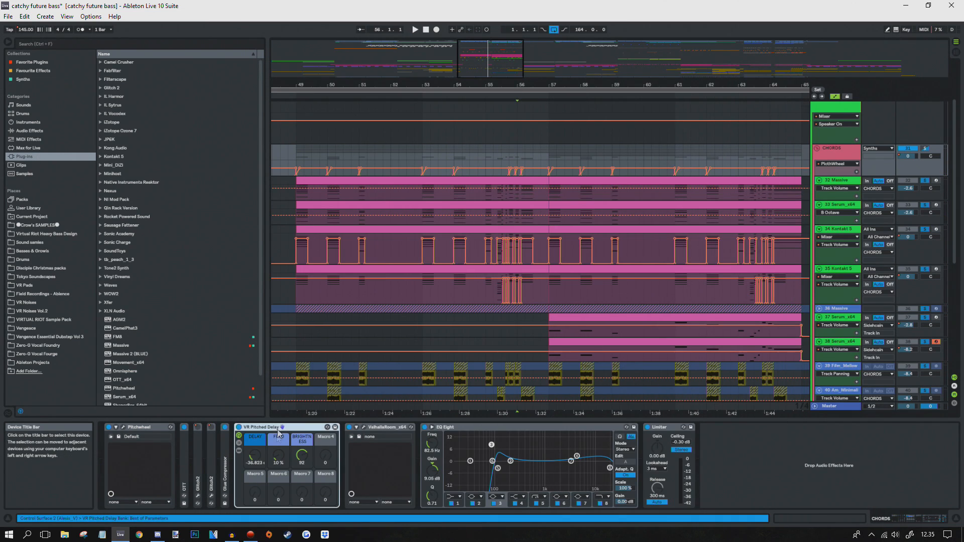
# Step: Show the chains and devices of the VR Pitched Delay rack and inspect the Pitchwheel plug-in in its Wet chain
pyautogui.click(239, 451)
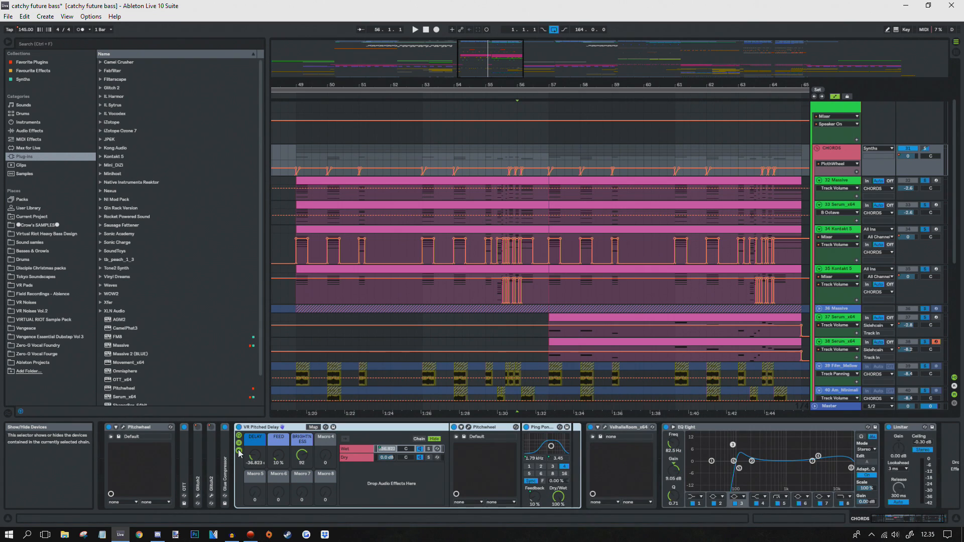
pyautogui.click(356, 457)
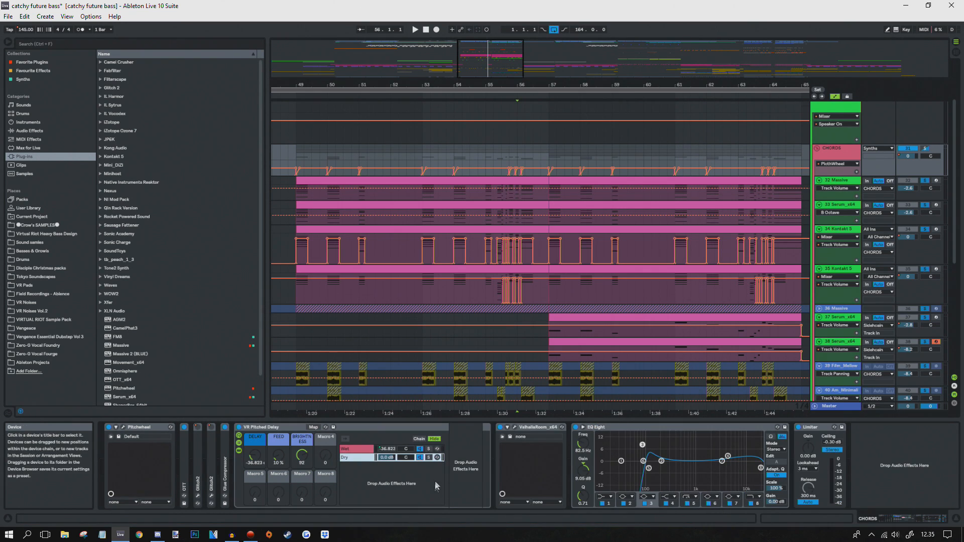
pyautogui.click(355, 450)
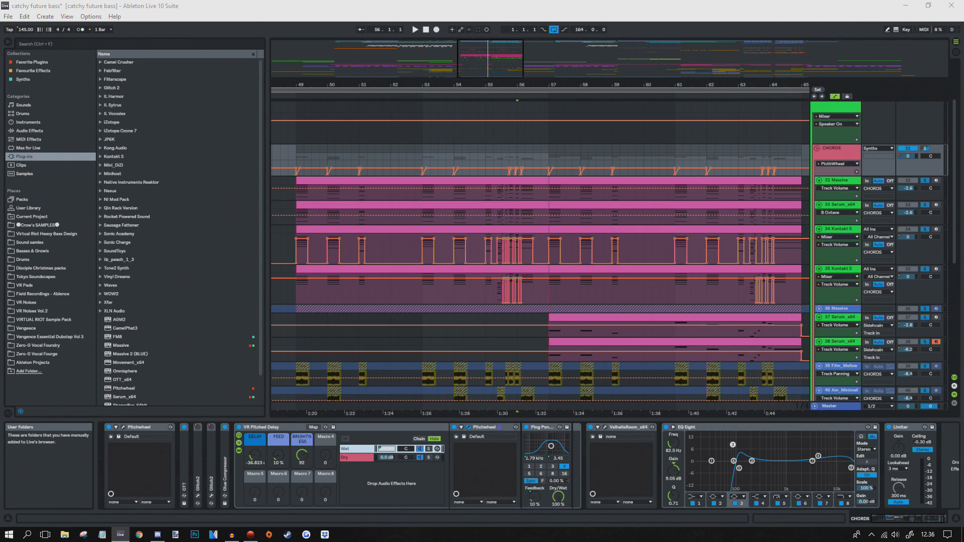
pyautogui.moveTo(0, 110); pyautogui.dragTo(480, 157)
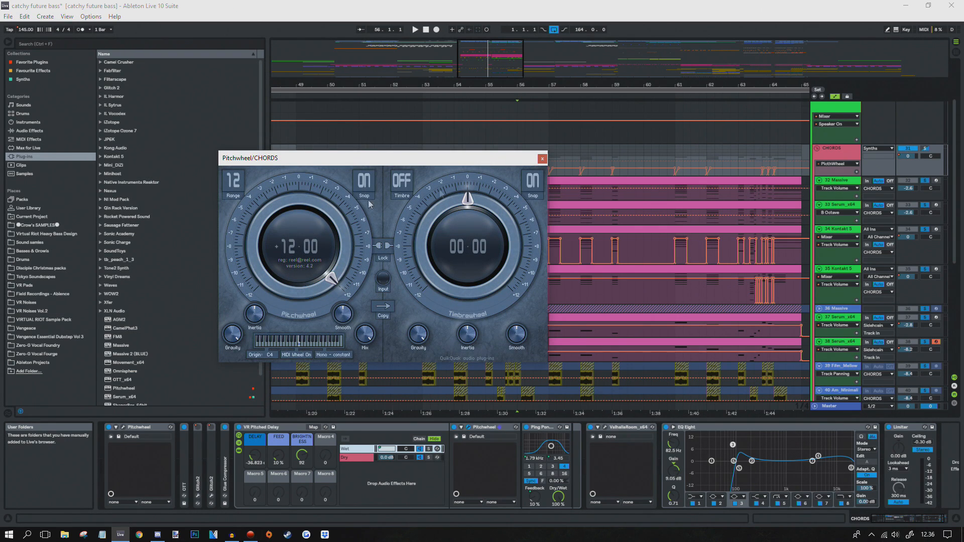
pyautogui.click(541, 159)
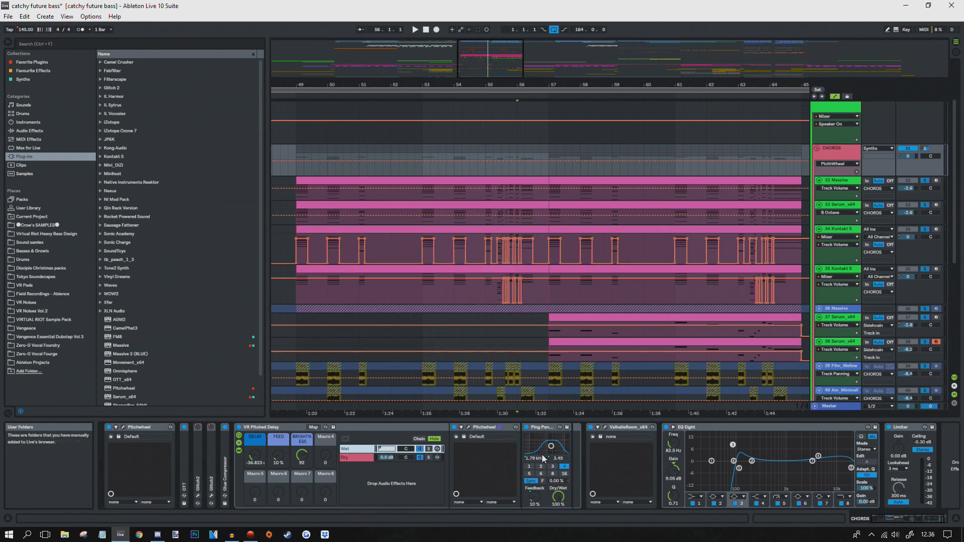
pyautogui.doubleClick(486, 429)
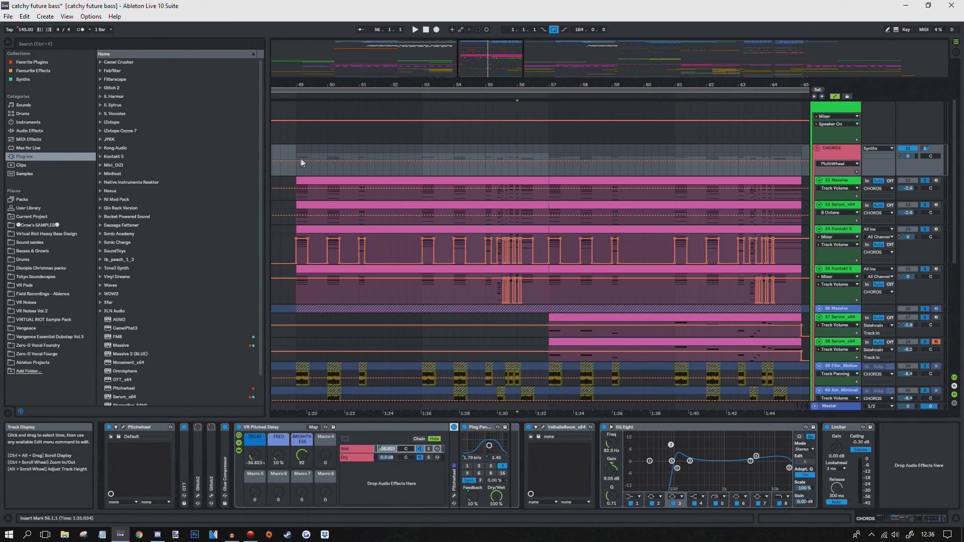
# Step: Play the chords from bar 51, return to the CHORDS group, and hide the VR Pitched Delay chain list
pyautogui.click(359, 196)
pyautogui.press('space')
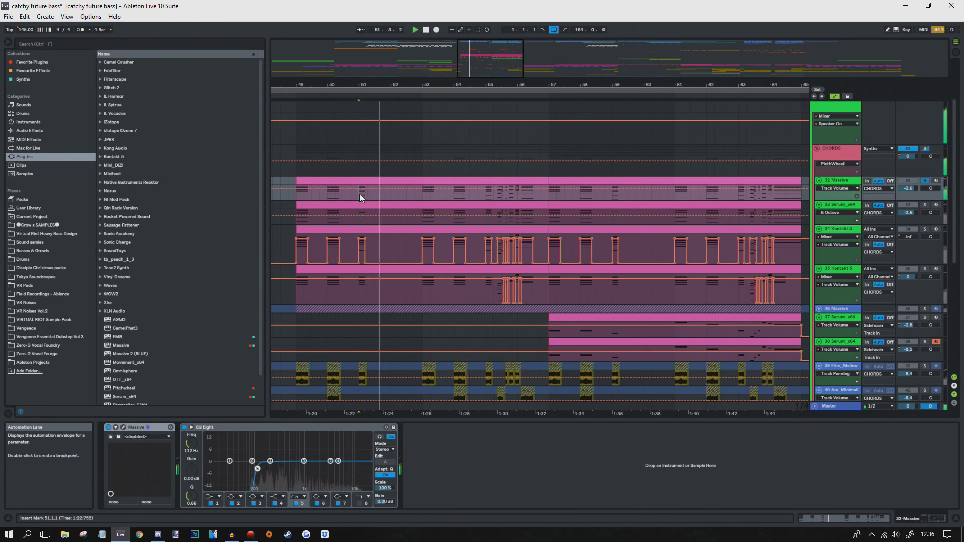
pyautogui.press('space')
pyautogui.press('Up')
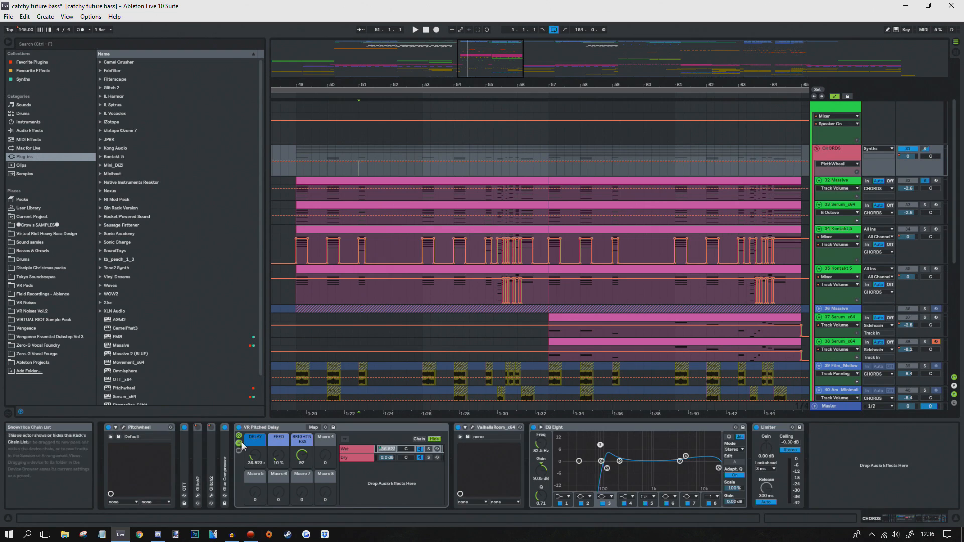
pyautogui.click(239, 443)
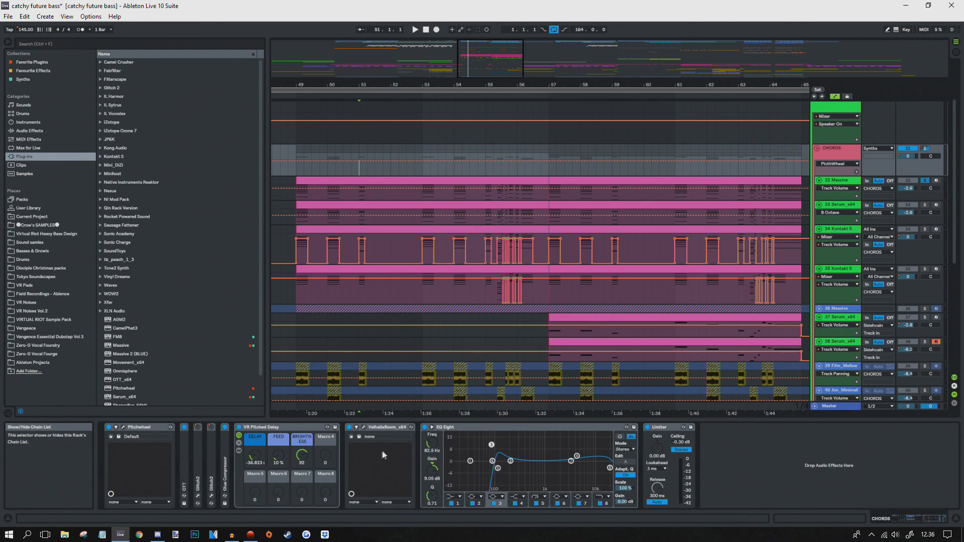
# Step: Compare the CHORDS group's sound during playback with ValhallaRoom and EQ Eight each bypassed and reactivated
pyautogui.click(365, 427)
pyautogui.press('space')
pyautogui.click(756, 231)
pyautogui.click(349, 428)
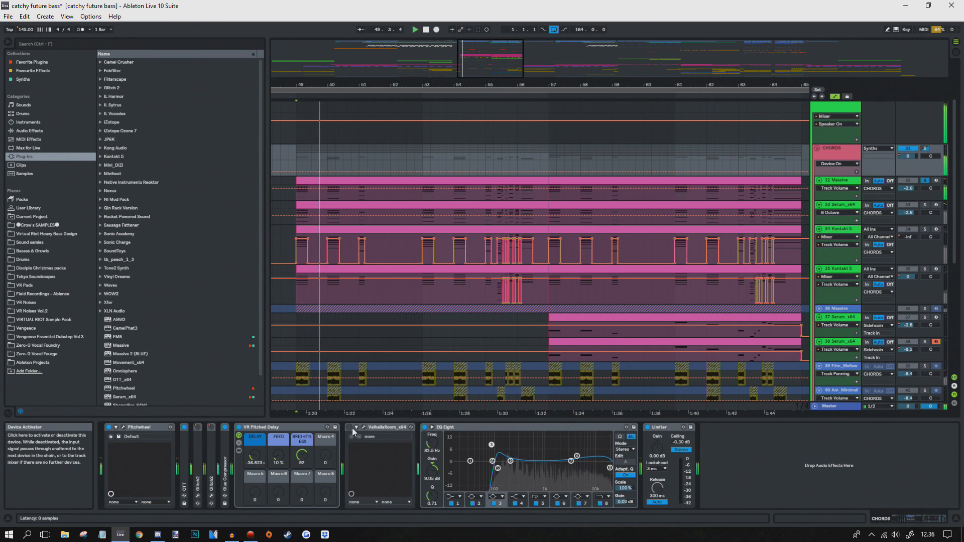
pyautogui.click(352, 428)
pyautogui.click(424, 428)
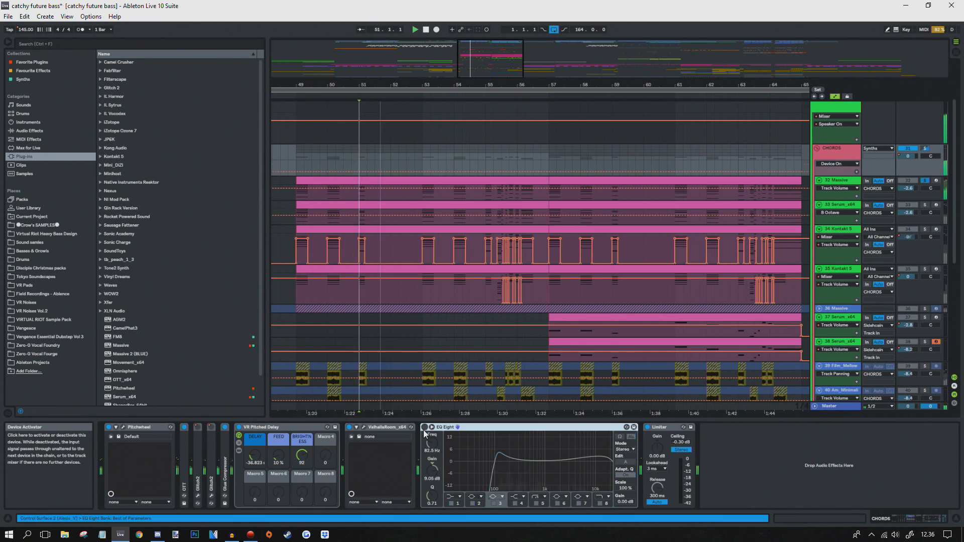
pyautogui.click(424, 427)
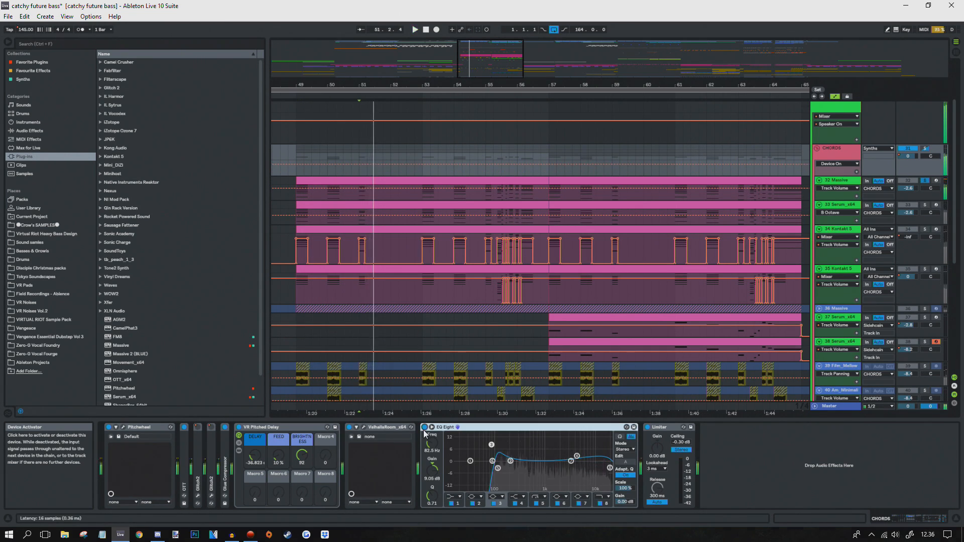
# Step: Solo the 20 Serum_x64 bass track and play it from bar 51
pyautogui.scroll(10, 783, 183)
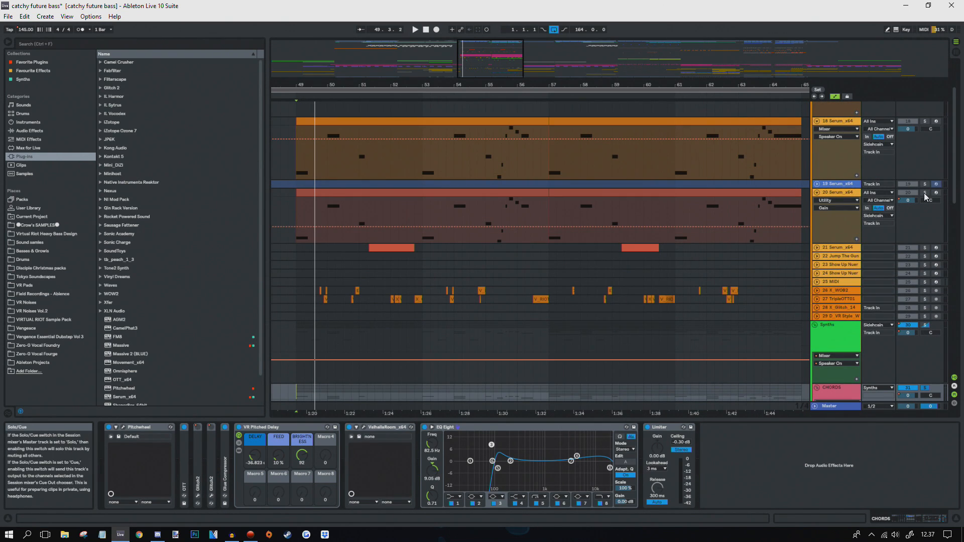
pyautogui.scroll(-1, 923, 186)
pyautogui.press('space')
pyautogui.scroll(-2, 928, 221)
pyautogui.scroll(2, 930, 236)
pyautogui.scroll(-1, 415, 187)
pyautogui.scroll(1, 397, 178)
pyautogui.click(374, 181)
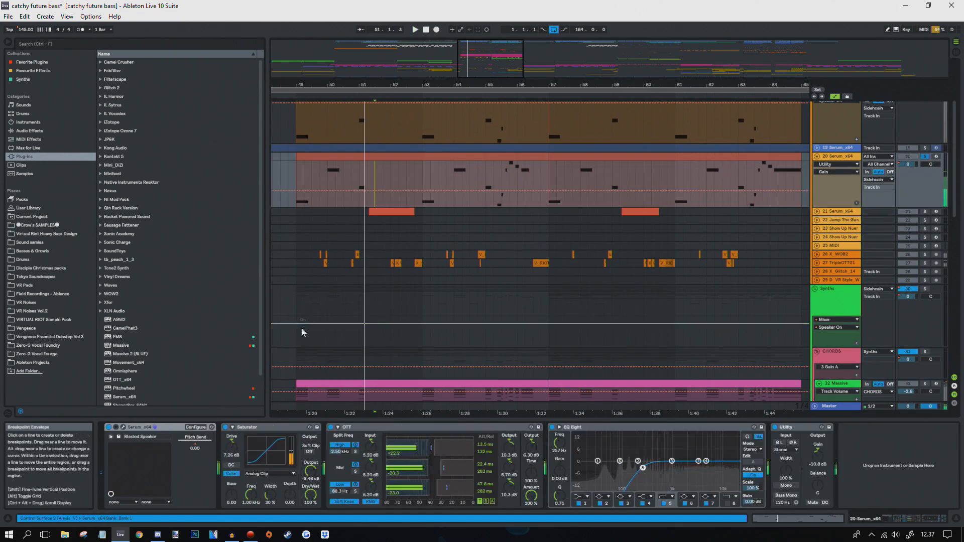
# Step: Inspect the 20 Serum_x64 synth, and solo the 18 Serum_x64 sub track for playback from bar 49
pyautogui.click(123, 427)
pyautogui.click(328, 106)
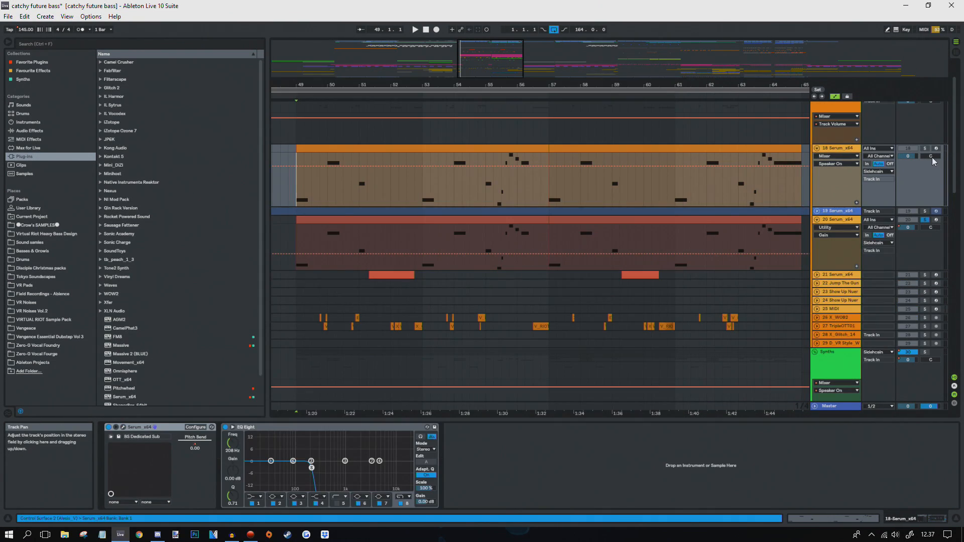
pyautogui.click(925, 149)
pyautogui.press('space')
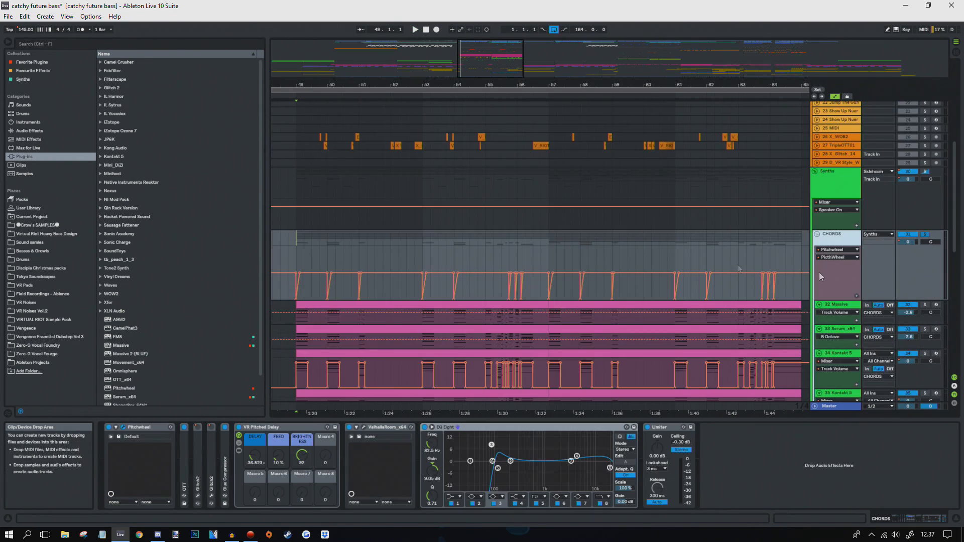
# Step: Examine the CHORDS group's Pitchwheel automation by playing from bars 49 and 50 with the plug-in open
pyautogui.scroll(-3, 301, 145)
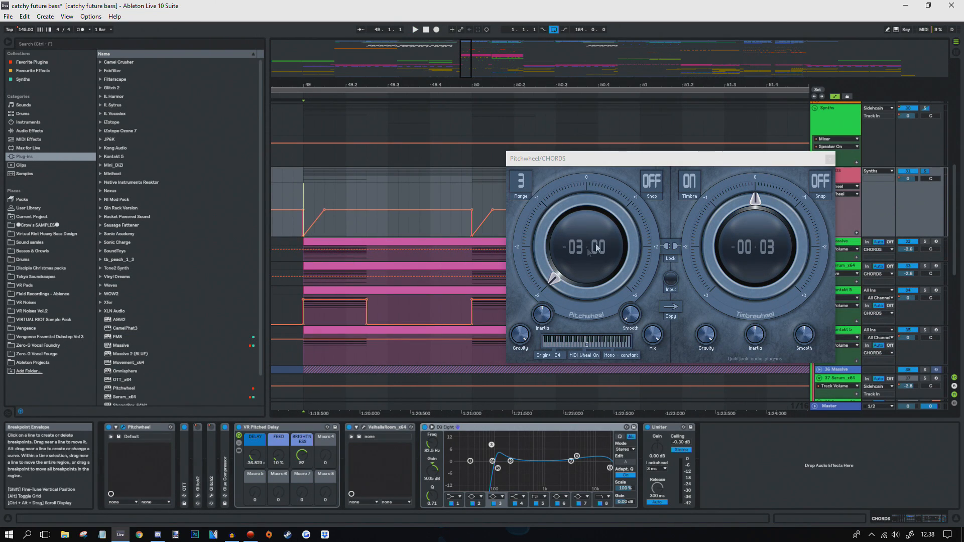
pyautogui.press('space')
pyautogui.moveTo(386, 89); pyautogui.dragTo(395, 61)
pyautogui.click(397, 187)
pyautogui.press('space')
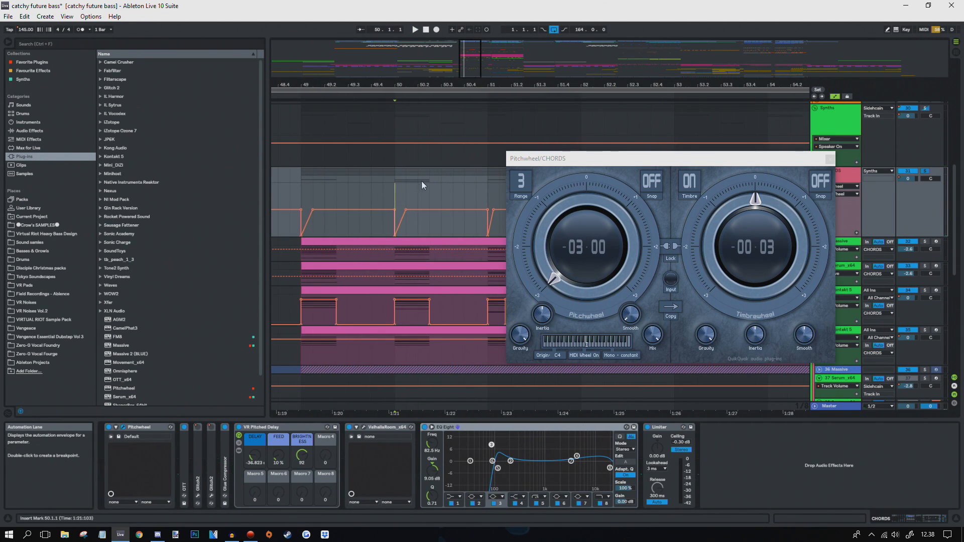
pyautogui.press('space')
pyautogui.moveTo(422, 85)
pyautogui.mouseDown()
pyautogui.moveTo(373, 85)
pyautogui.moveTo(416, 88)
pyautogui.mouseUp()
pyautogui.press('space')
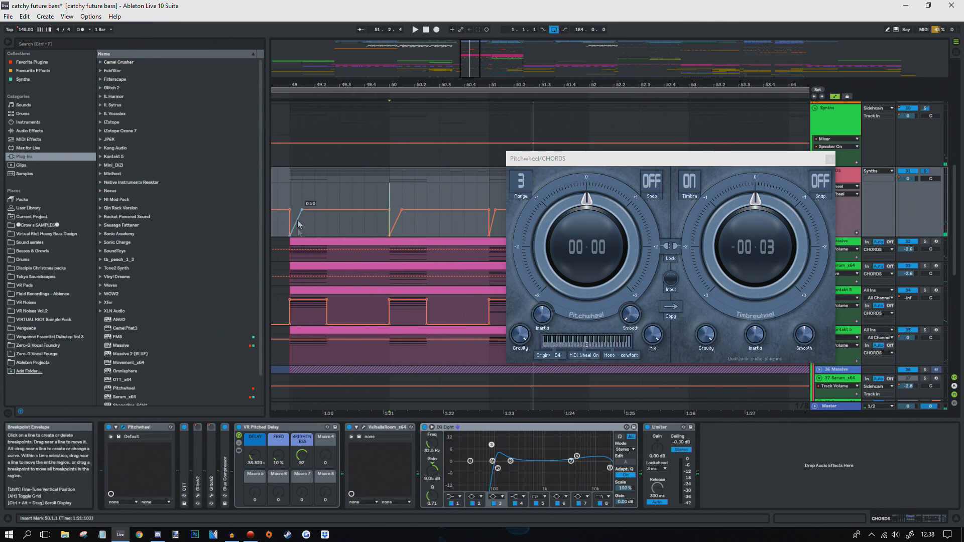
pyautogui.click(291, 201)
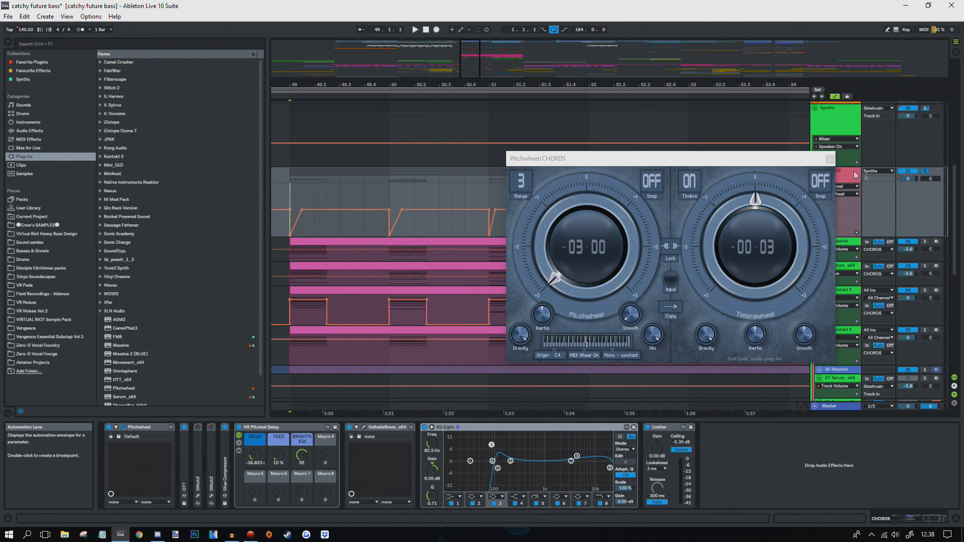
pyautogui.click(829, 160)
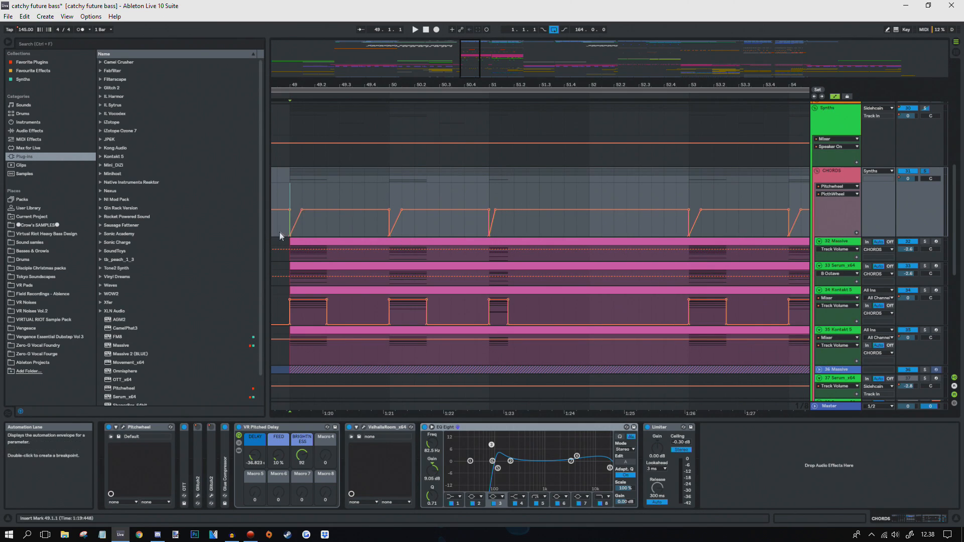
pyautogui.click(288, 195)
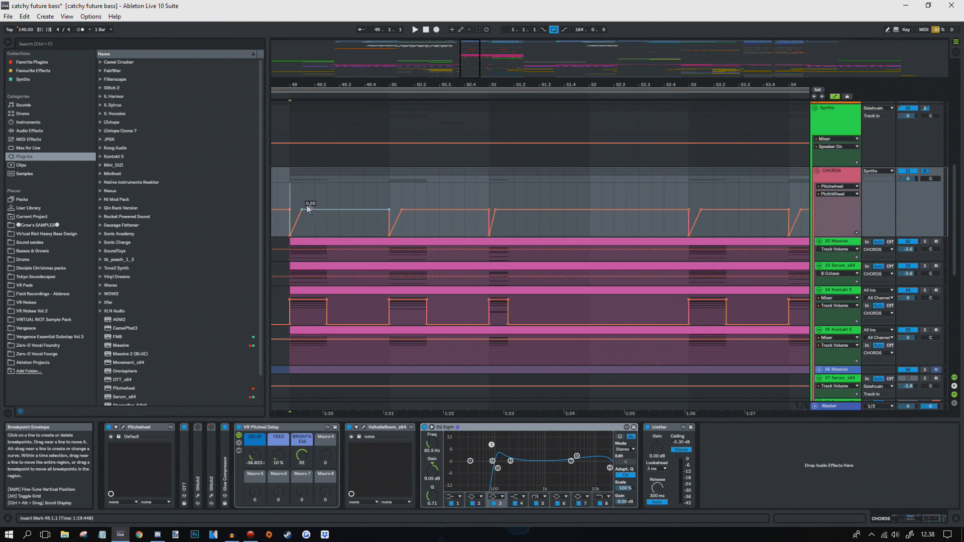
# Step: Play the soloed Cymbals track with the sm101_imp_exp_light clips from bar 49
pyautogui.click(816, 104)
pyautogui.moveTo(469, 80)
pyautogui.mouseDown()
pyautogui.moveTo(444, 80)
pyautogui.moveTo(464, 80)
pyautogui.mouseUp()
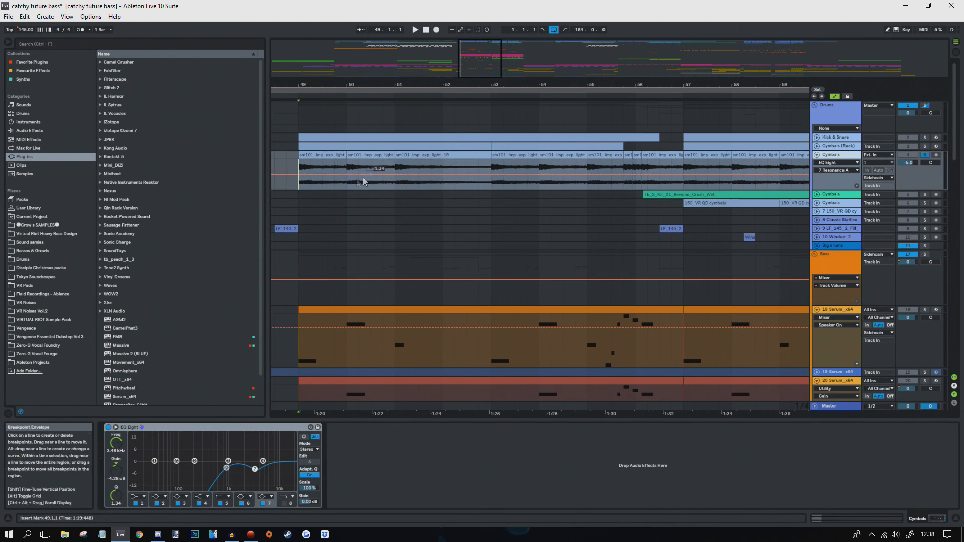
pyautogui.press('space')
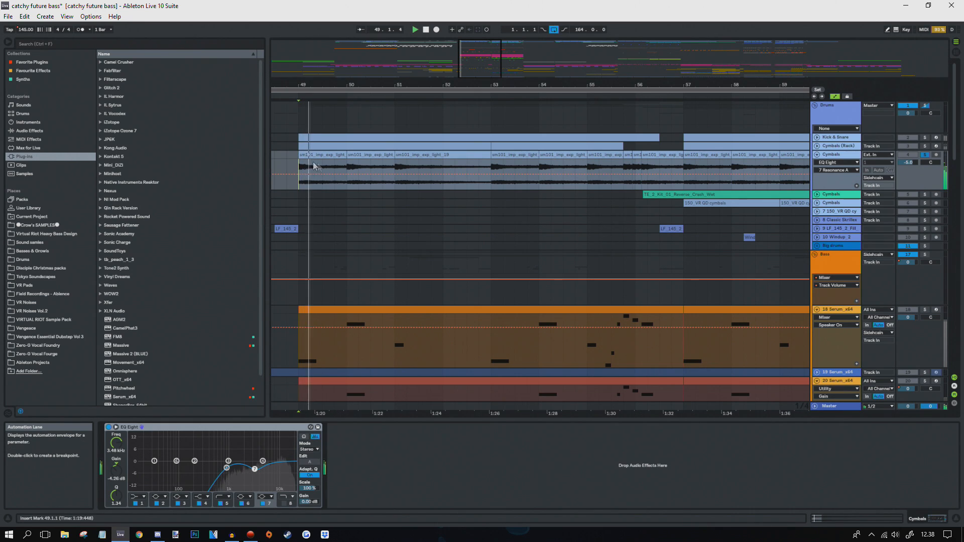
# Step: Solo the 18 and 20 Serum_x64 tracks and the CHORDS group together with Cymbals, and play from bar 49
pyautogui.scroll(-15, 376, 173)
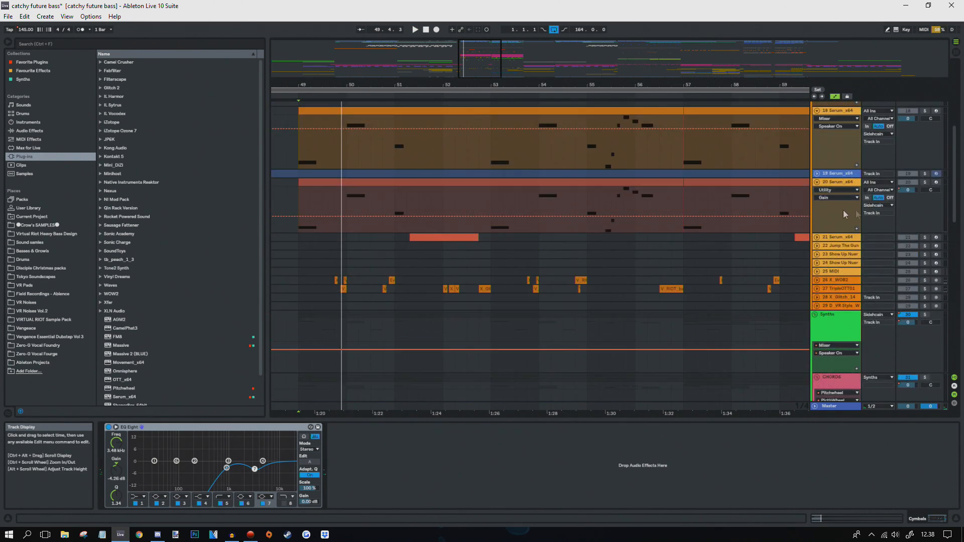
pyautogui.scroll(-1, 924, 287)
pyautogui.click(925, 242)
pyautogui.moveTo(923, 285); pyautogui.dragTo(920, 239)
pyautogui.scroll(10, 378, 216)
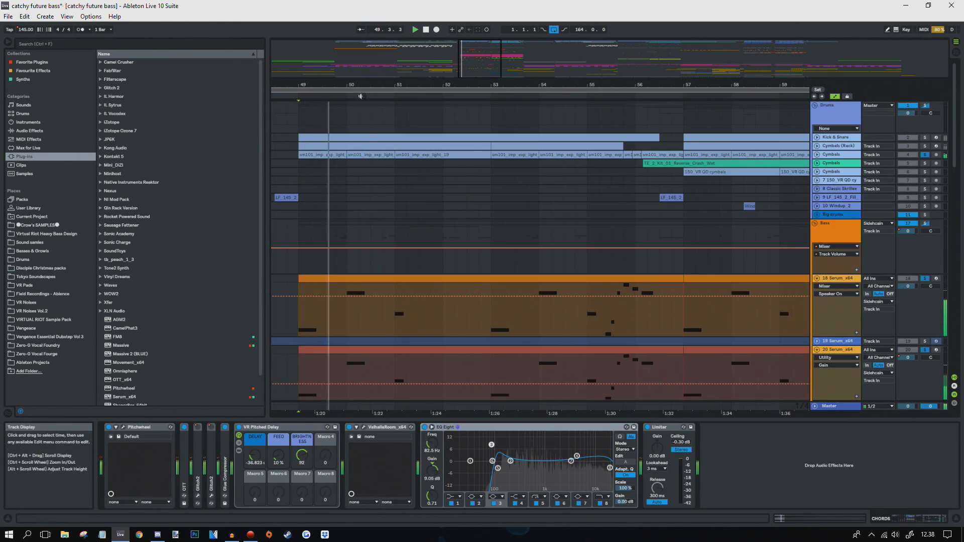
pyautogui.moveTo(359, 86); pyautogui.dragTo(427, 92)
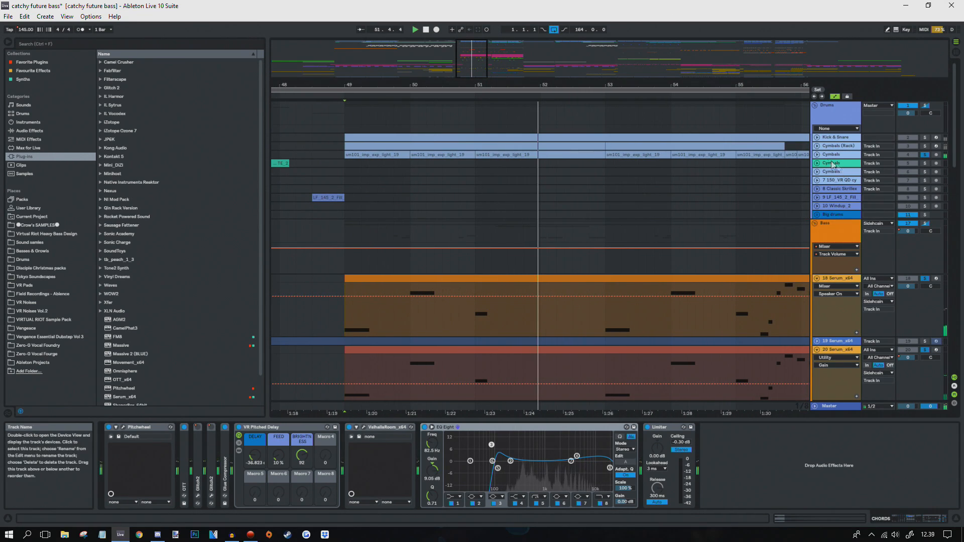
# Step: Unfold the soloed Cymbals track and increase its height to examine the waveform during playback
pyautogui.click(817, 154)
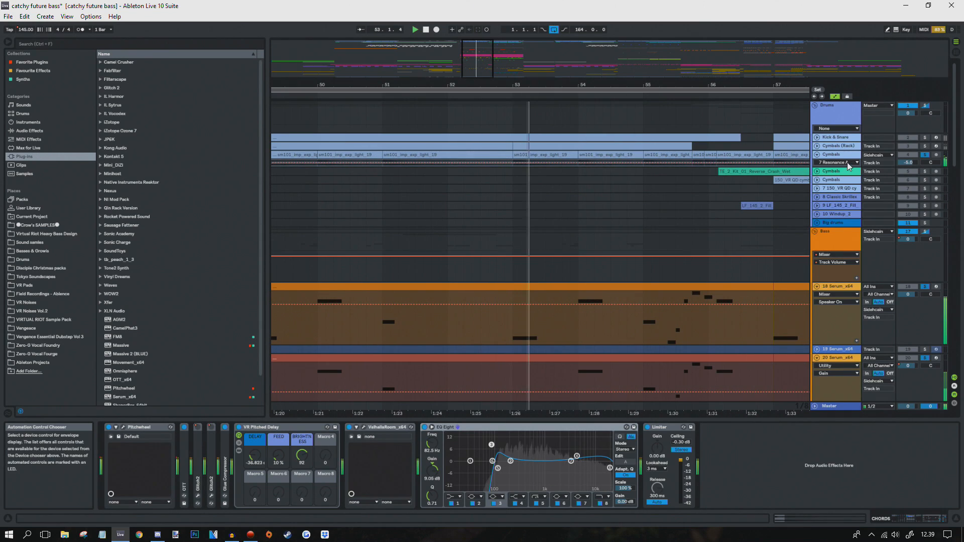
pyautogui.moveTo(845, 167); pyautogui.dragTo(845, 209)
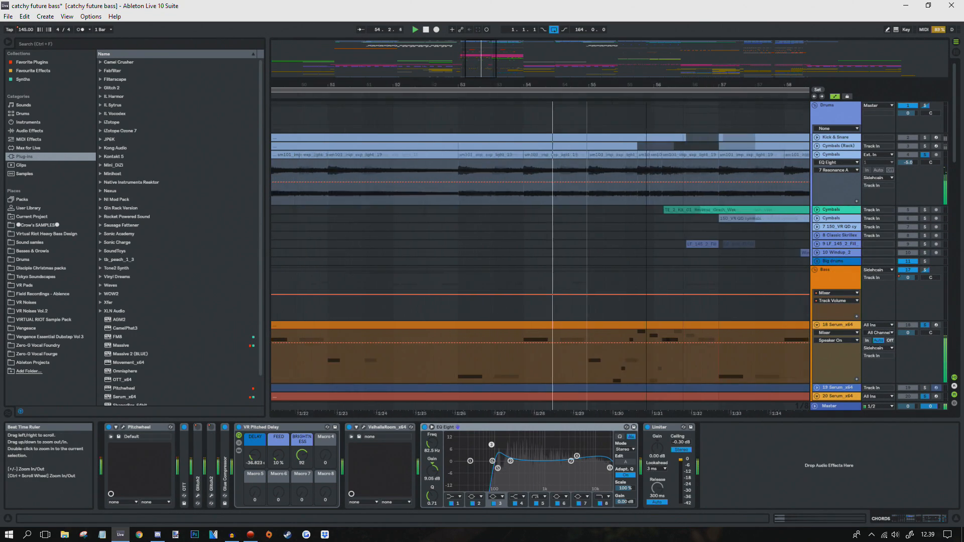
pyautogui.moveTo(530, 85); pyautogui.dragTo(514, 131)
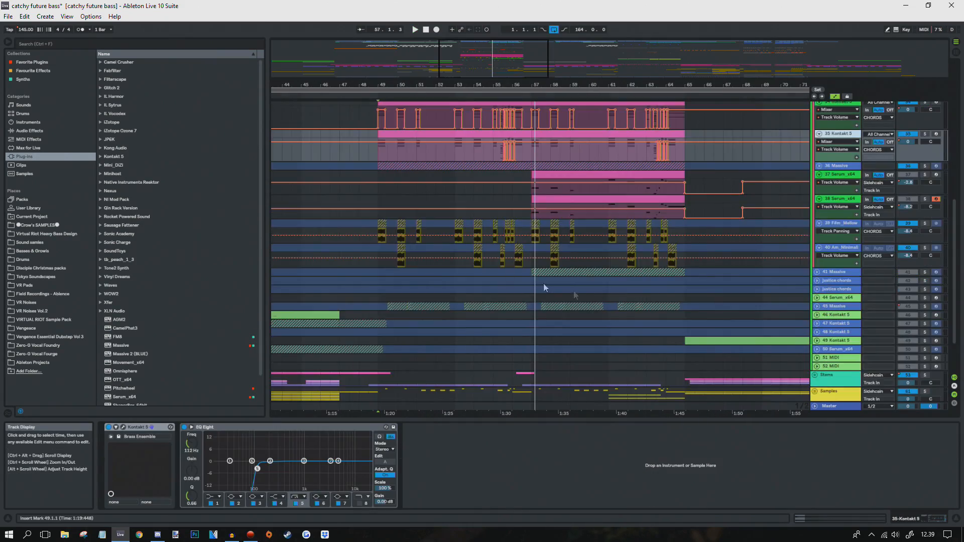
# Step: Review the drum, bass and chord tracks across the drop section from bar 49 to 65
pyautogui.scroll(-1, 458, 266)
pyautogui.scroll(-1, 458, 264)
pyautogui.scroll(2, 458, 262)
pyautogui.scroll(-2, 458, 263)
pyautogui.scroll(4, 458, 262)
pyautogui.scroll(4, 457, 261)
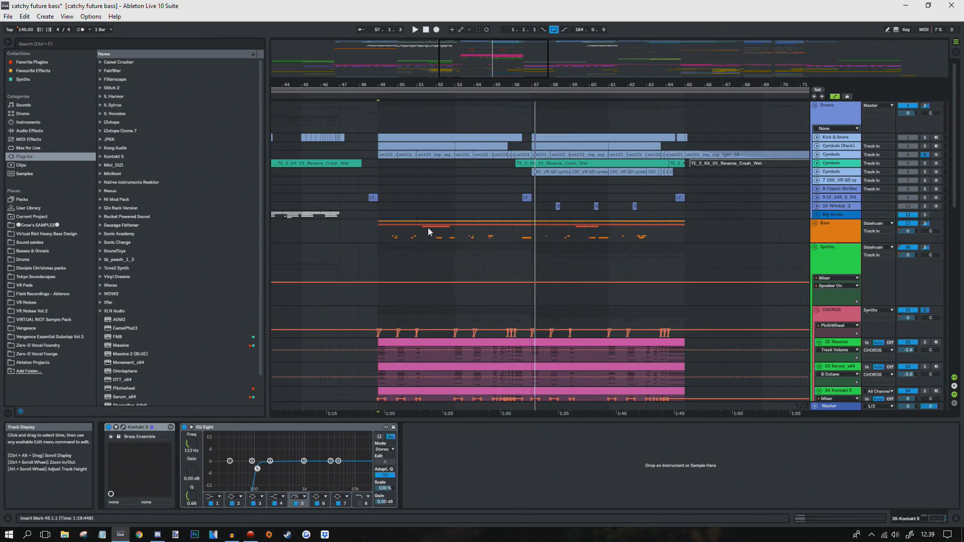
pyautogui.scroll(-8, 433, 201)
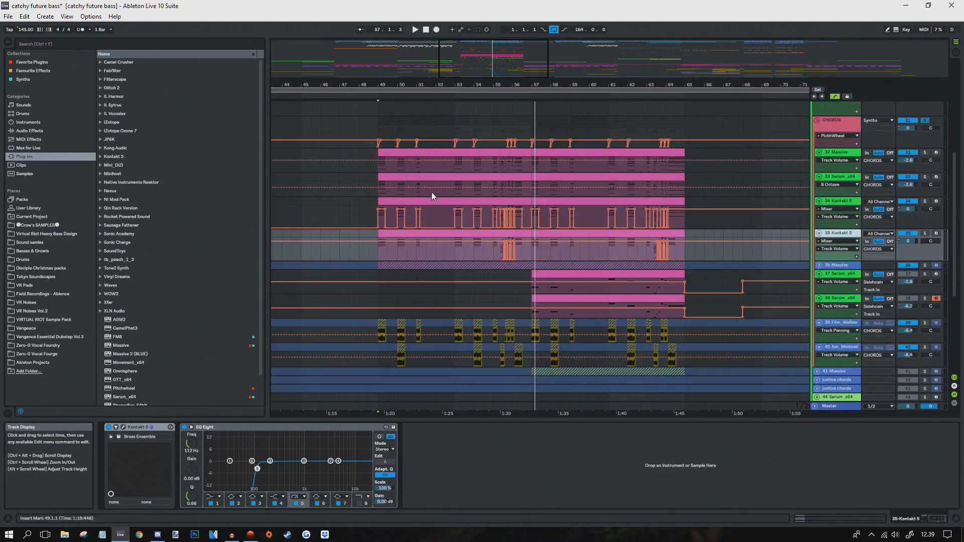